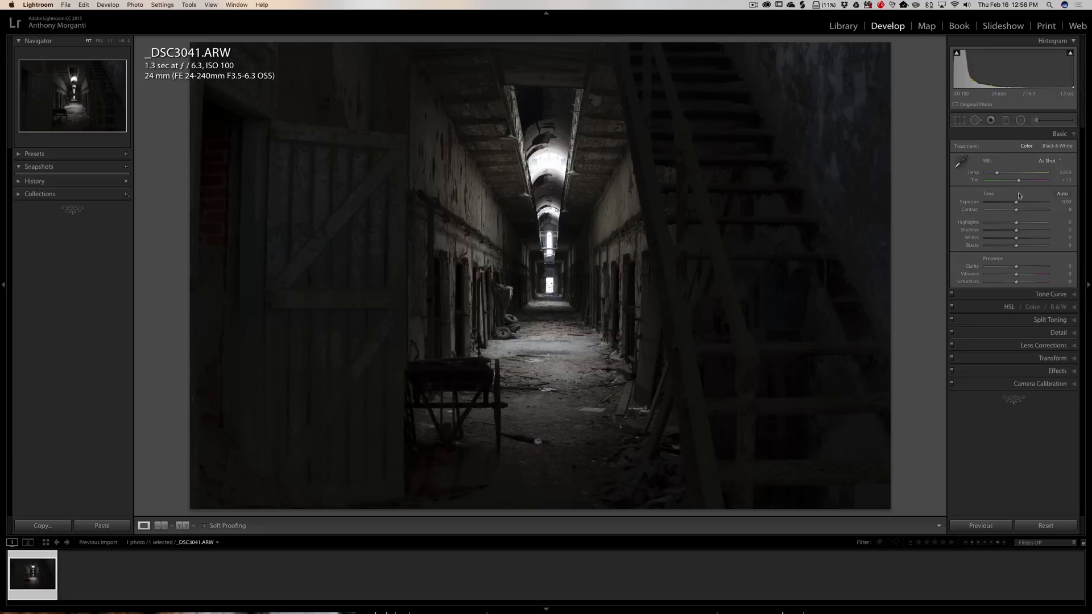
Step: Try raising the photo's overall Exposure to about +1.4, and reset it to zero
drag(1016, 204, 1025, 204)
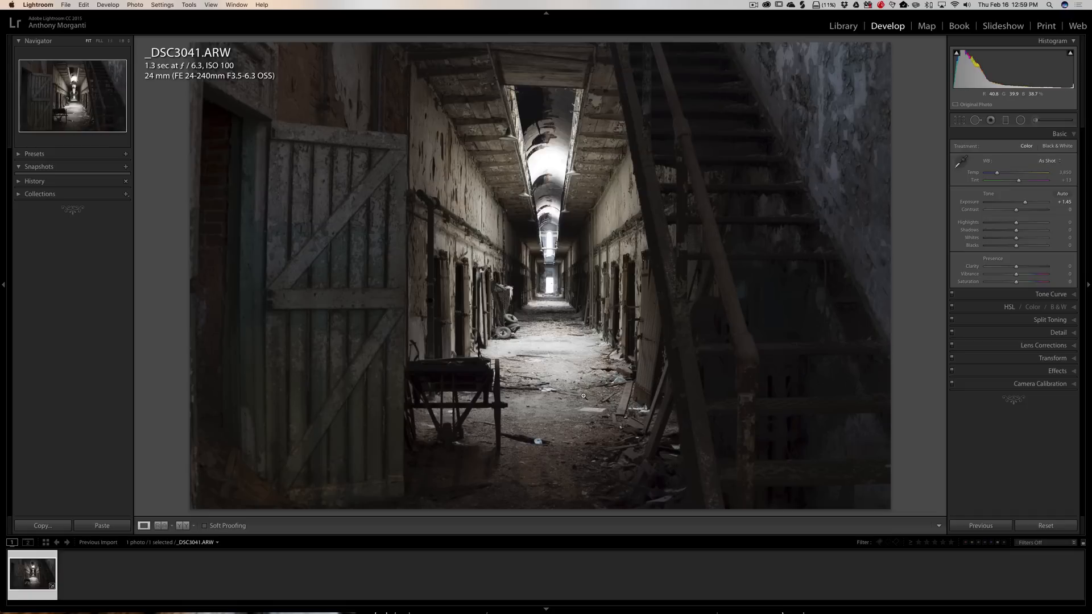
double_click(971, 203)
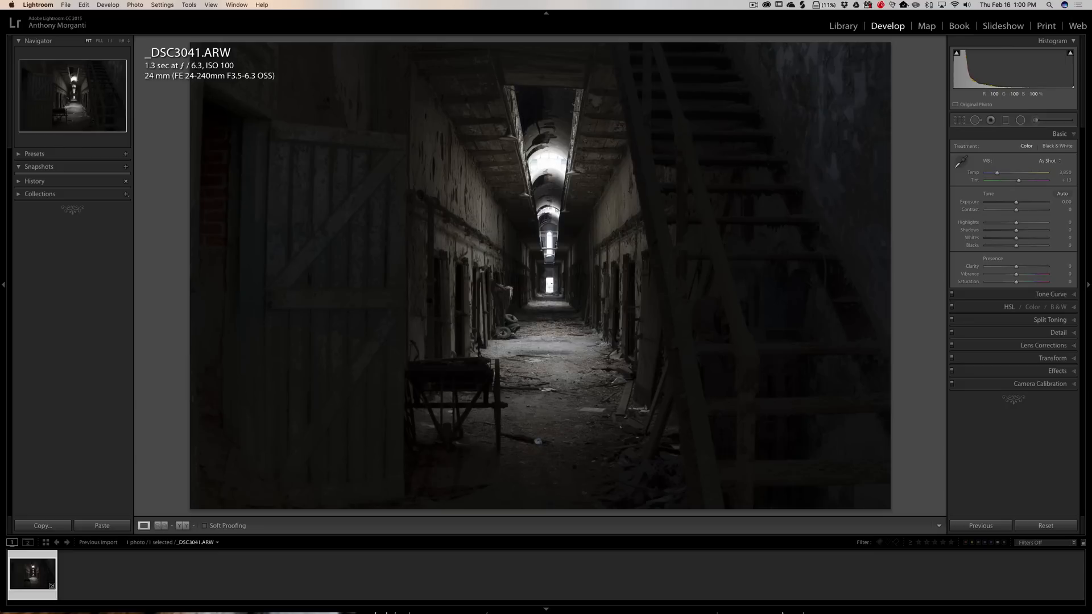
Step: Lower the Highlights to -57, and raise the Shadows to +90 and the Vibrance to +11
drag(1016, 226, 1000, 226)
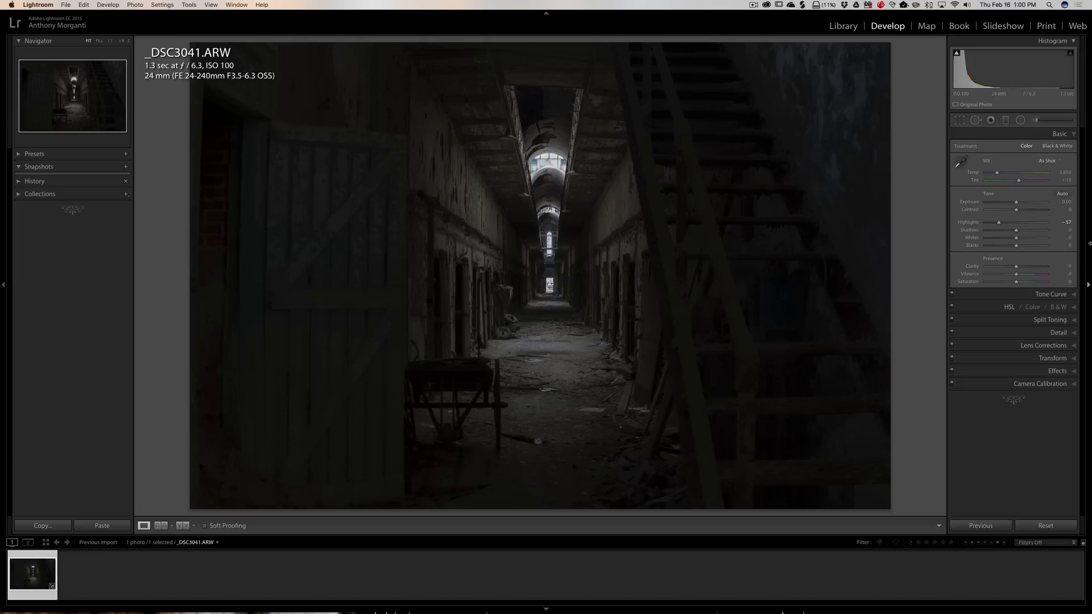
drag(1017, 231, 1064, 235)
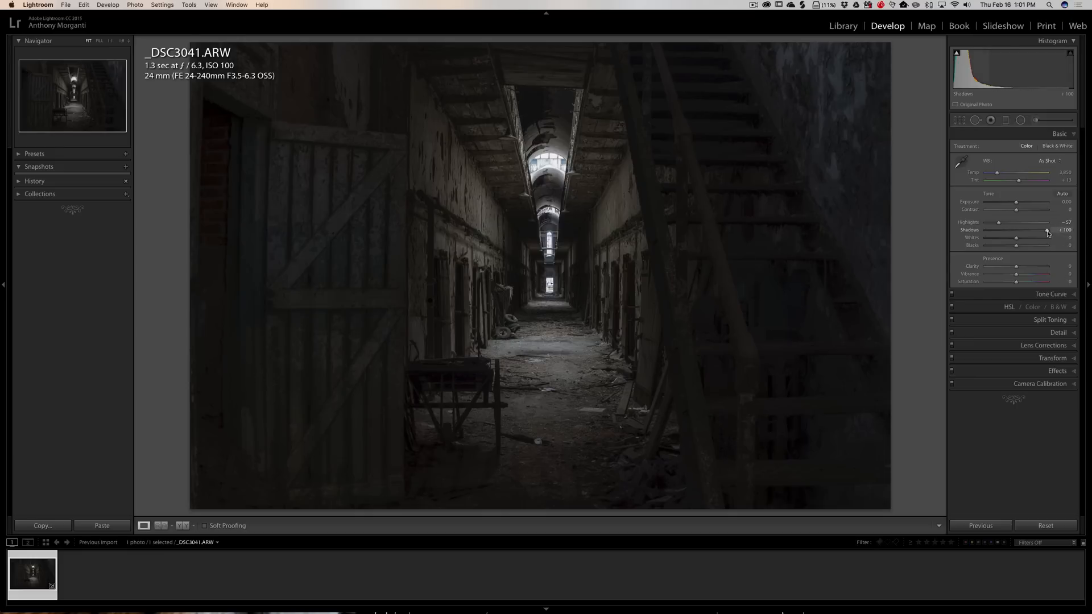
drag(1047, 233, 1012, 230)
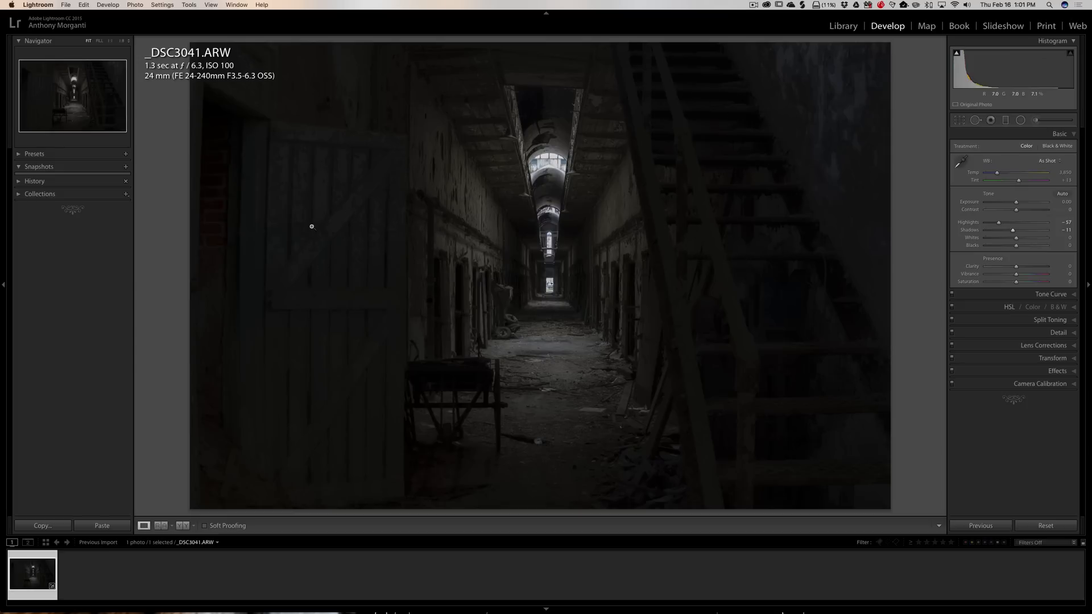
drag(1018, 231, 1045, 233)
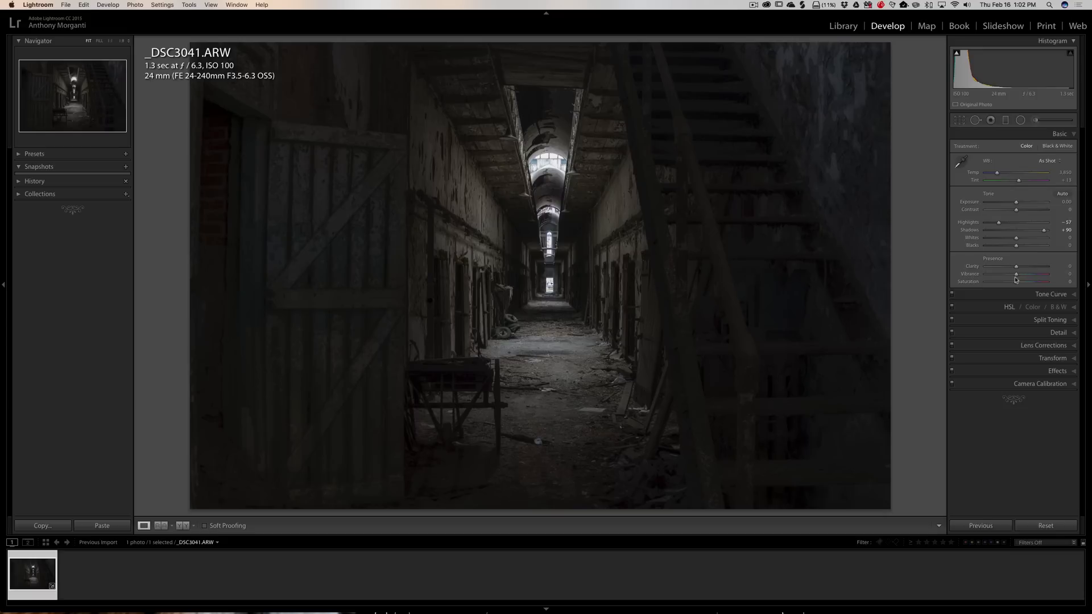
drag(1016, 275, 1020, 276)
Step: Apply the Medium Contrast point curve to the photo
click(1041, 294)
click(997, 251)
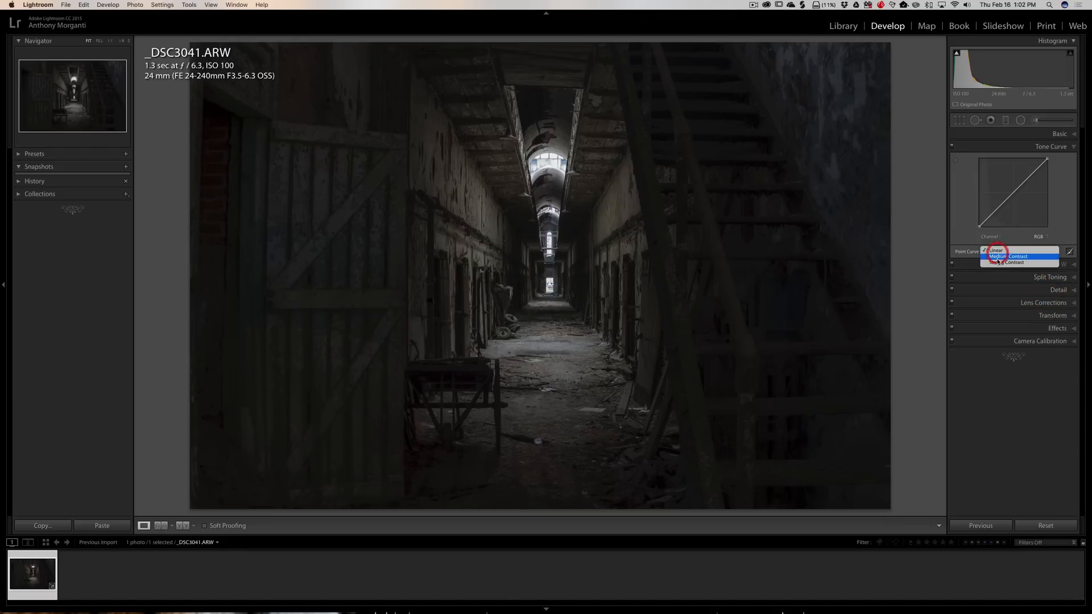
click(998, 257)
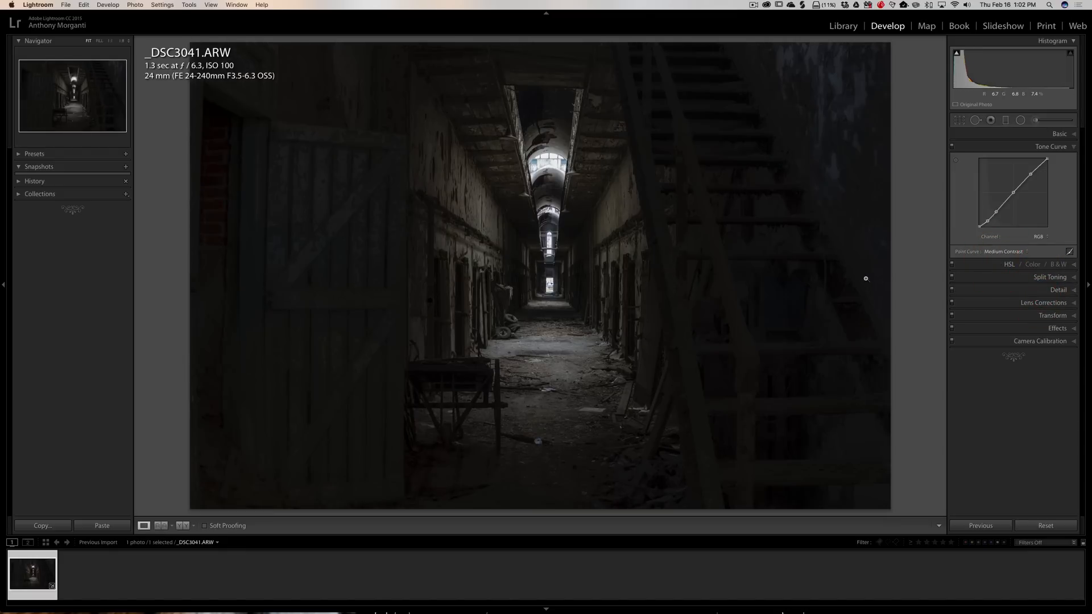
Step: Raise the Shadows to +99 in the basic adjustments
click(1049, 147)
click(1054, 134)
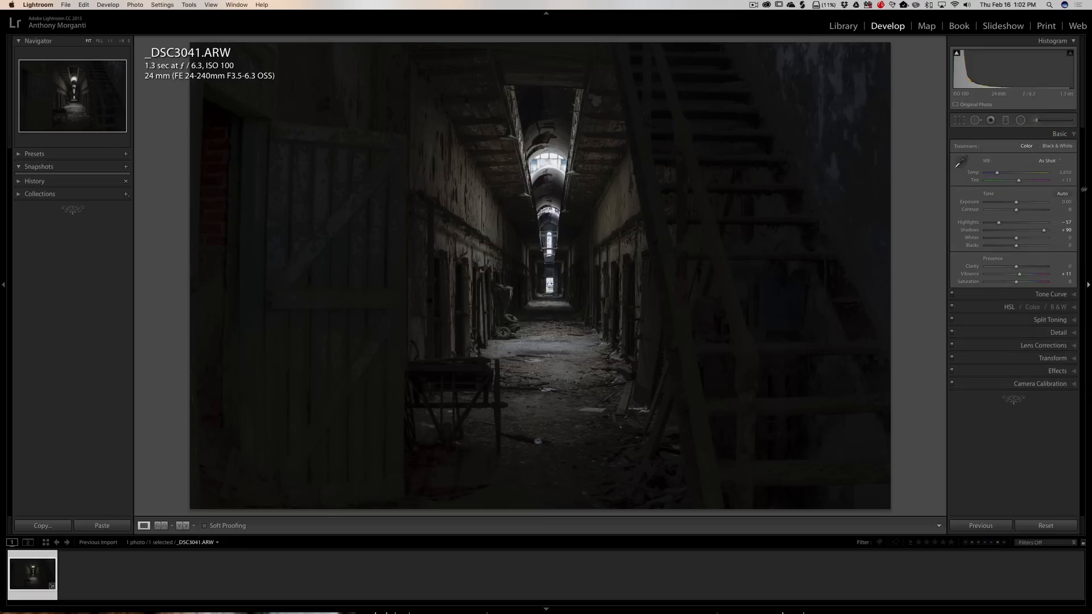
mouse_move(1044, 232)
mouse_down()
mouse_move(1071, 233)
mouse_move(1047, 233)
mouse_up()
Step: Return the tone curve's point curve to Linear
click(1027, 294)
click(996, 254)
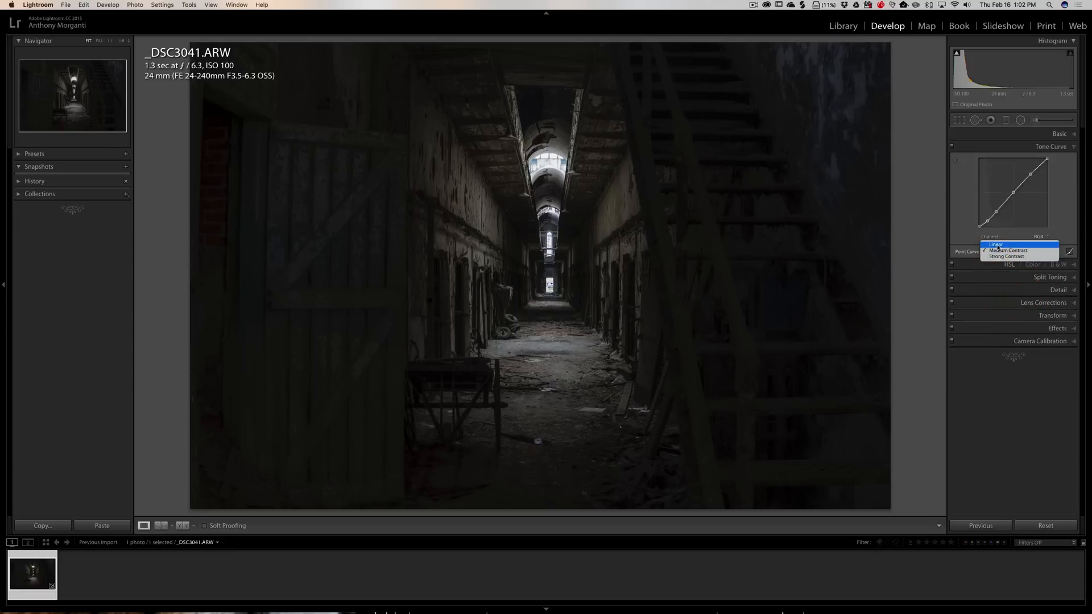
click(1002, 245)
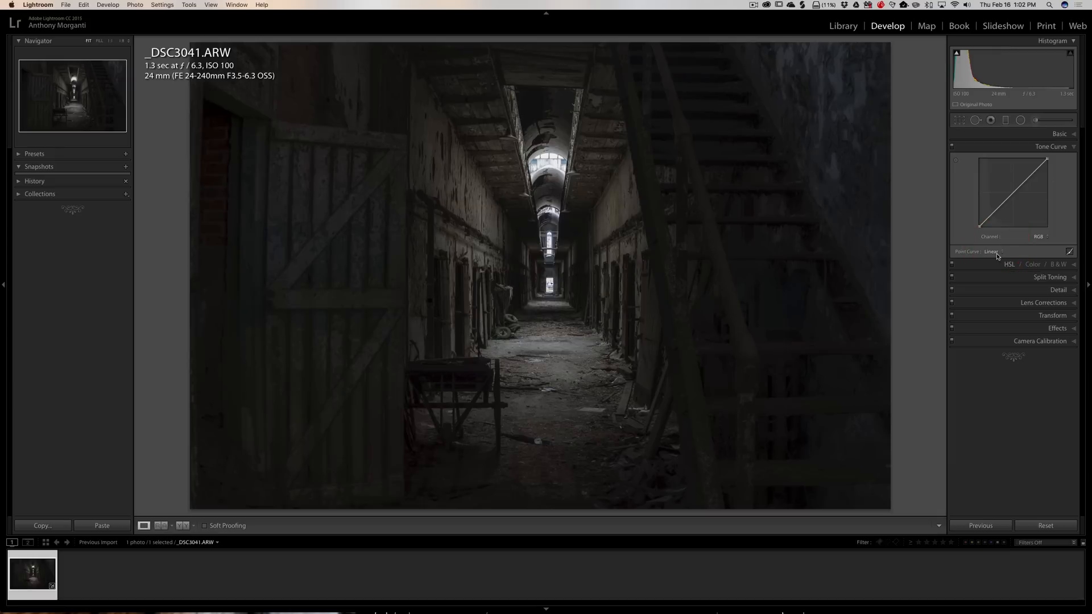
Step: Raise the Contrast to +13 in the basic adjustments
click(1061, 134)
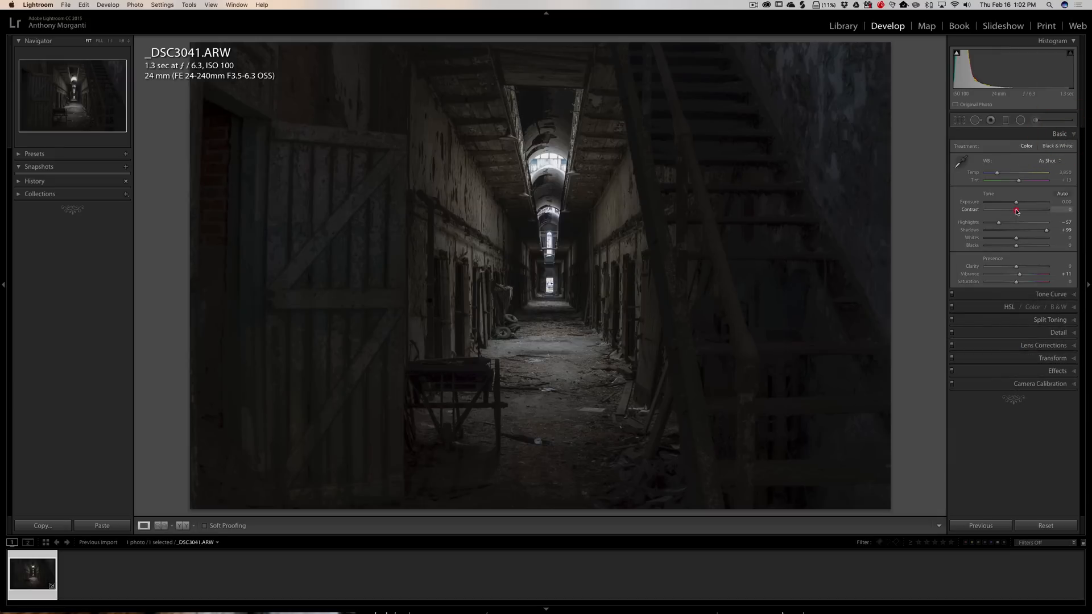
drag(1017, 211, 1018, 210)
drag(1018, 211, 1019, 212)
Step: Set the white and black points automatically, giving Whites +23 and Blacks -2
key(shift)
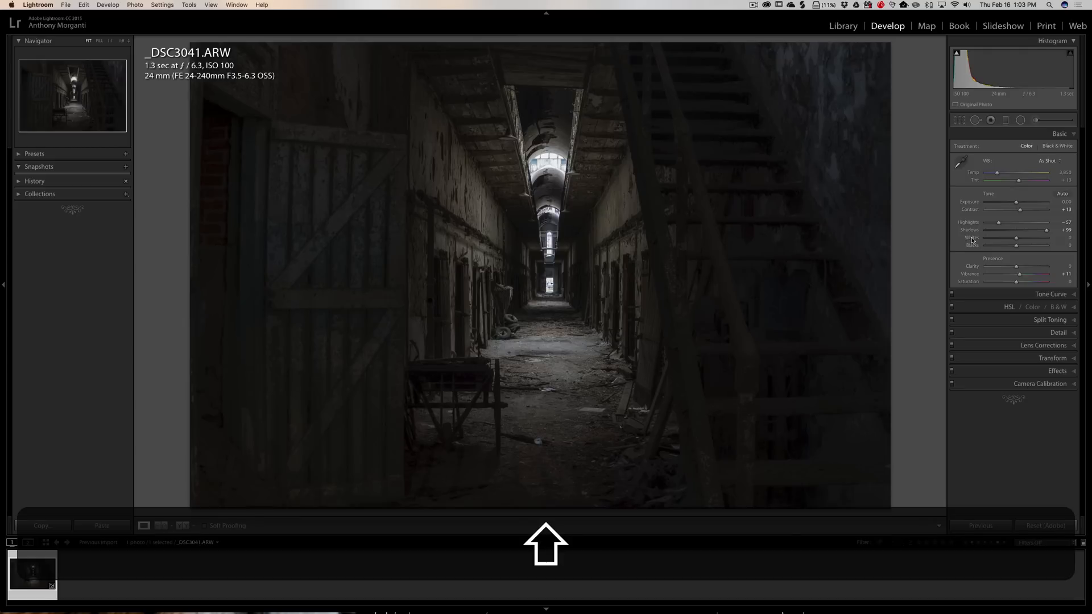
shift+double_click(971, 240)
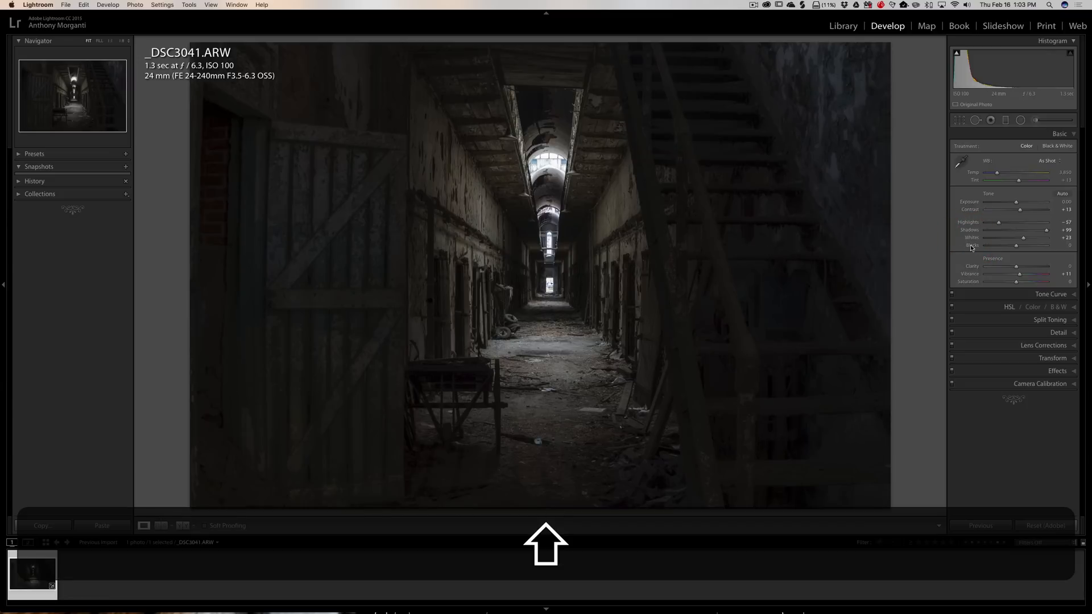
shift+double_click(970, 244)
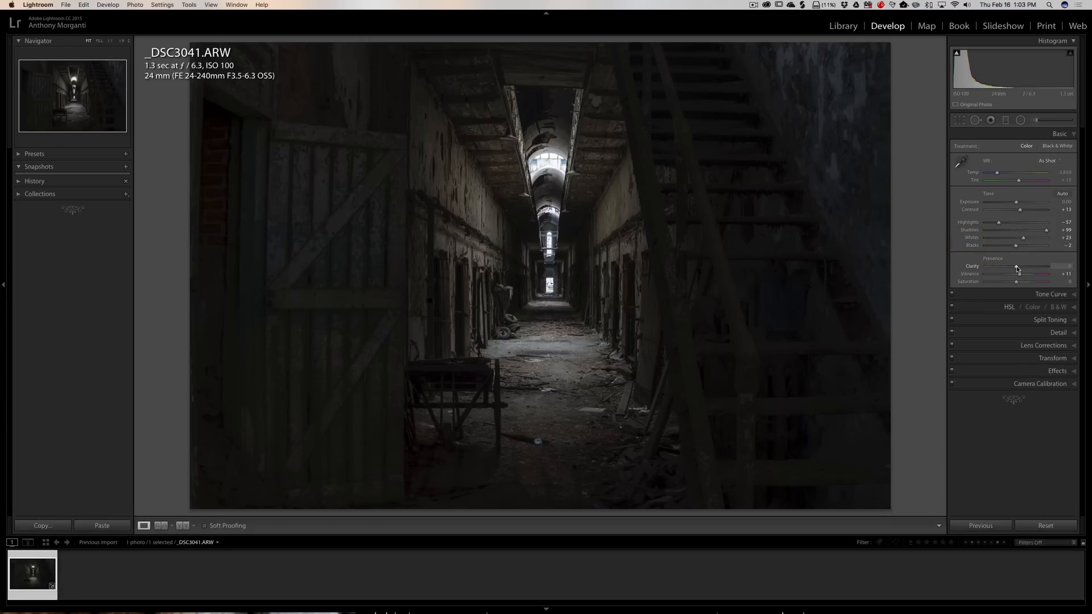
Step: Increase the Clarity moderately to bring out texture, and collapse the basic adjustments
drag(1016, 268, 1024, 269)
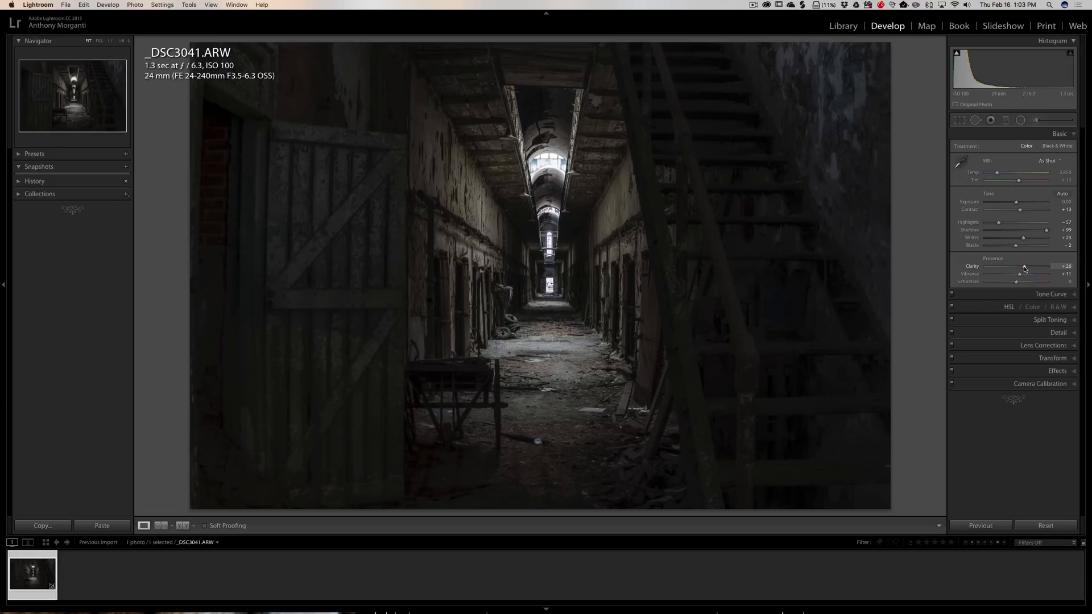
drag(1026, 269, 1027, 270)
click(1041, 135)
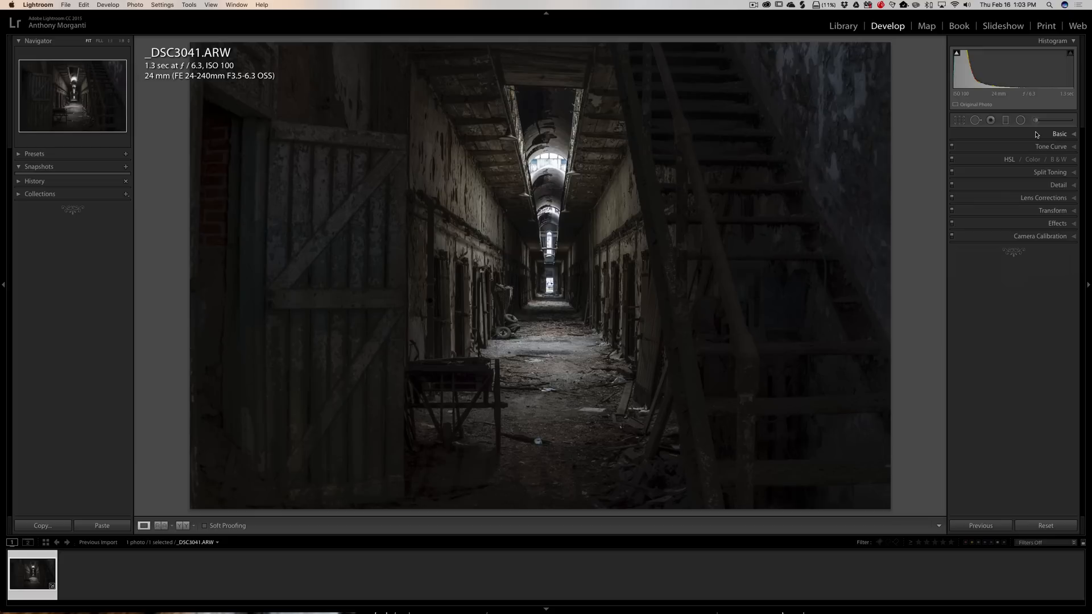
Step: Crop the photo to a vertical format around the corridor, keeping the original aspect ratio
click(959, 121)
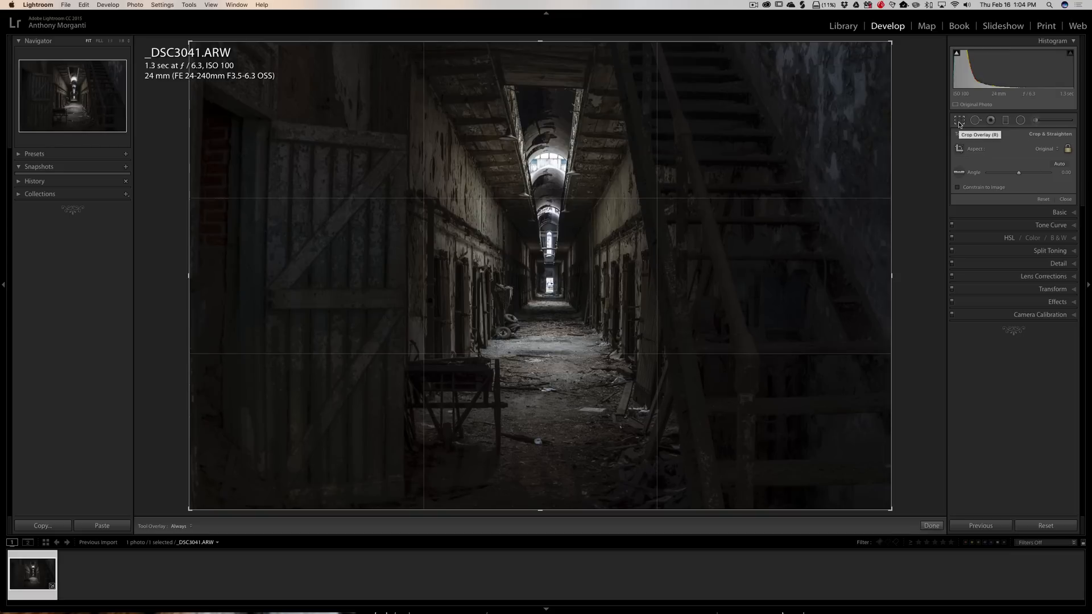
key(x)
key(Return)
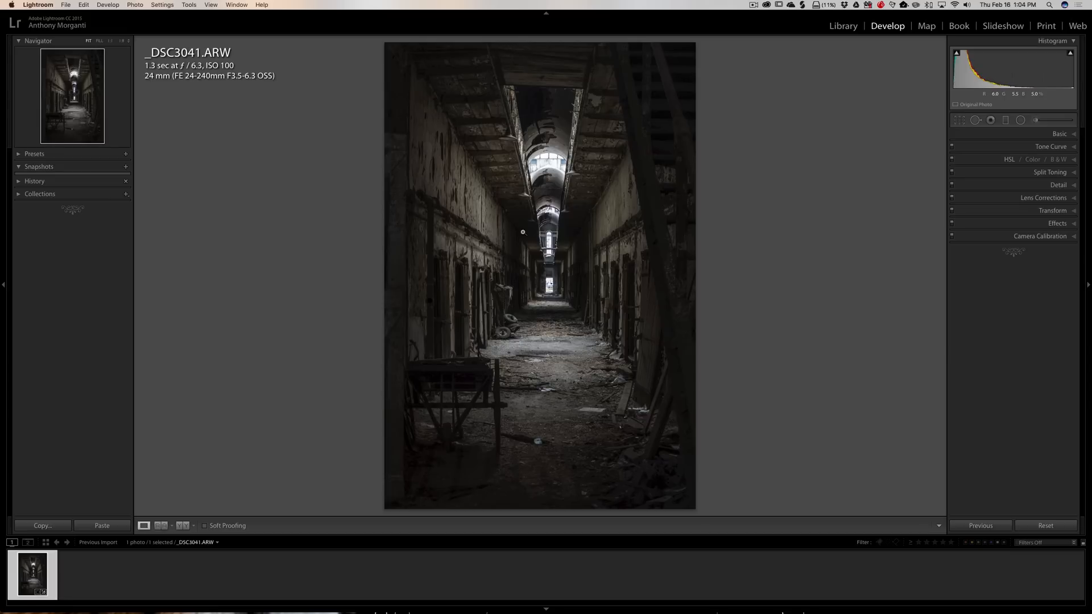
Step: Change the crop to a 1 x 1 square centred on the corridor and spanning the photo's full height
click(960, 120)
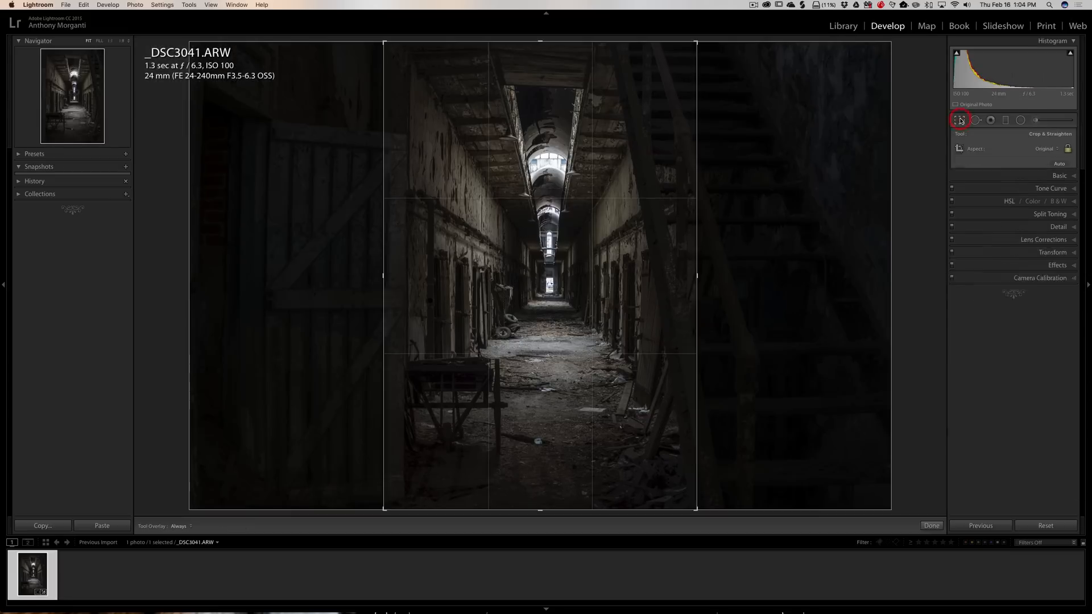
click(1043, 149)
click(1041, 165)
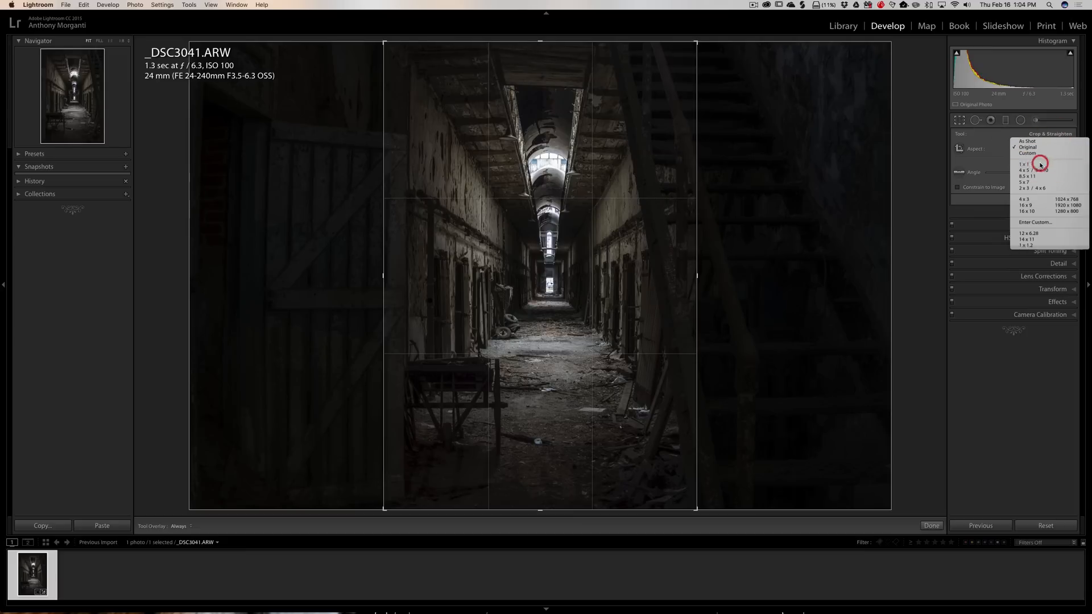
drag(540, 119, 541, 69)
drag(540, 469, 538, 524)
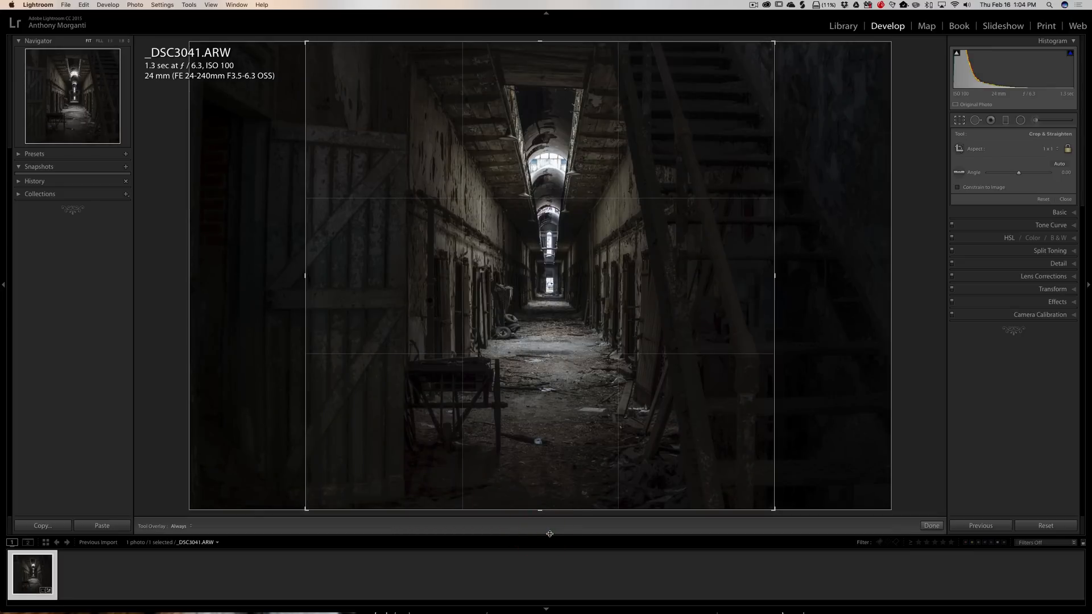
key(Return)
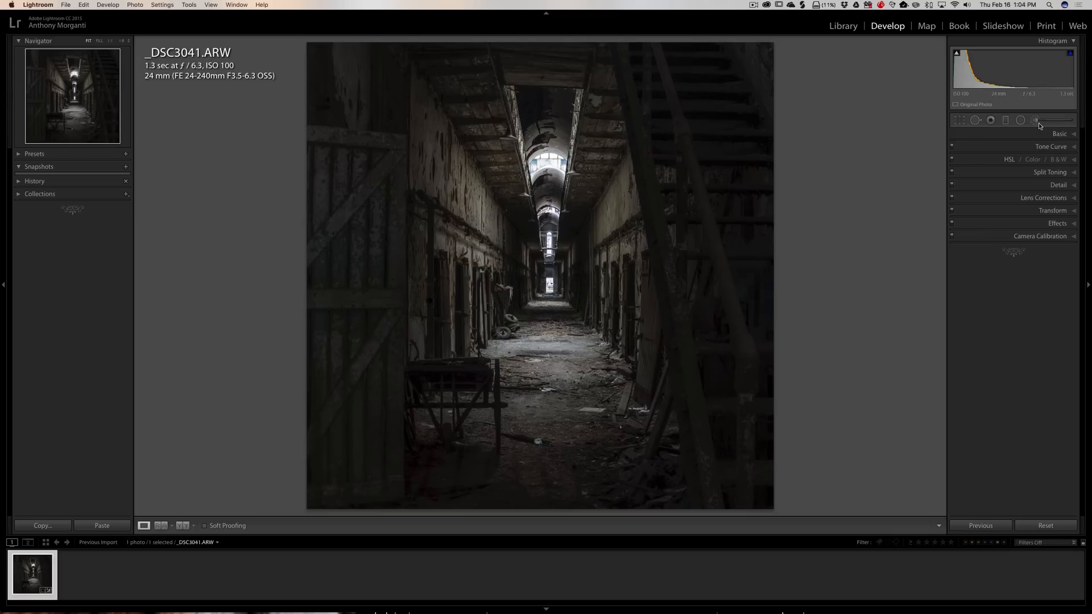
Step: Restore the crop to the As Shot aspect ratio covering the whole photo, and close the crop tool
click(960, 121)
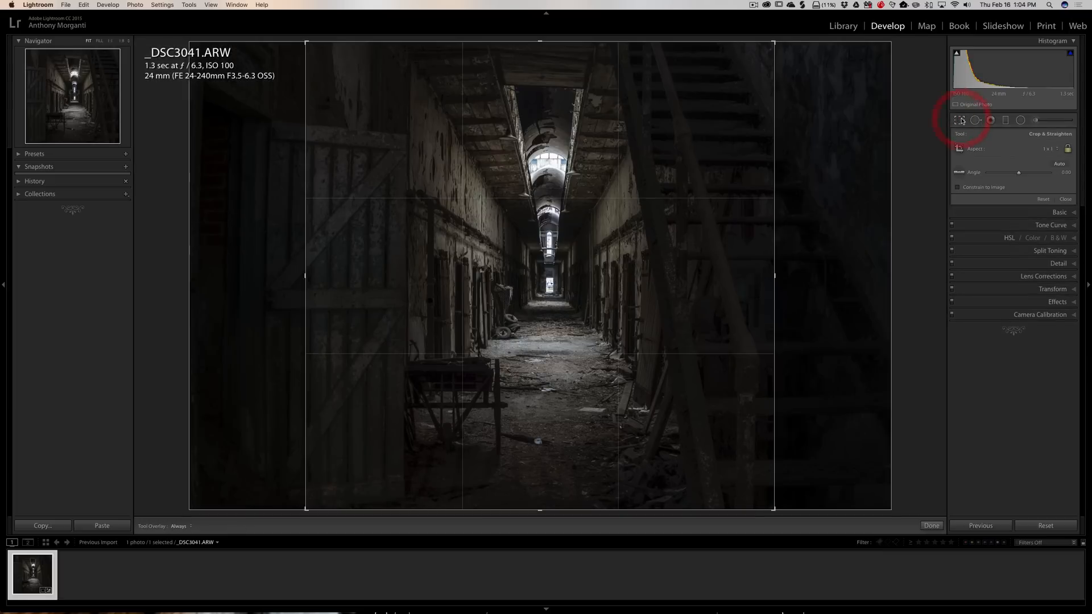
click(1051, 149)
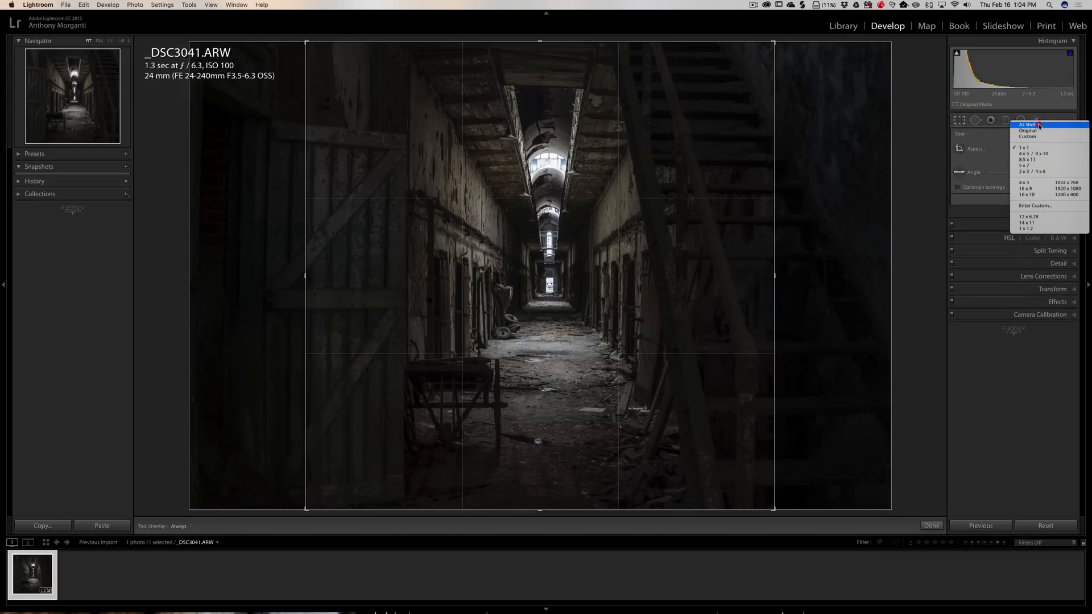
click(1039, 126)
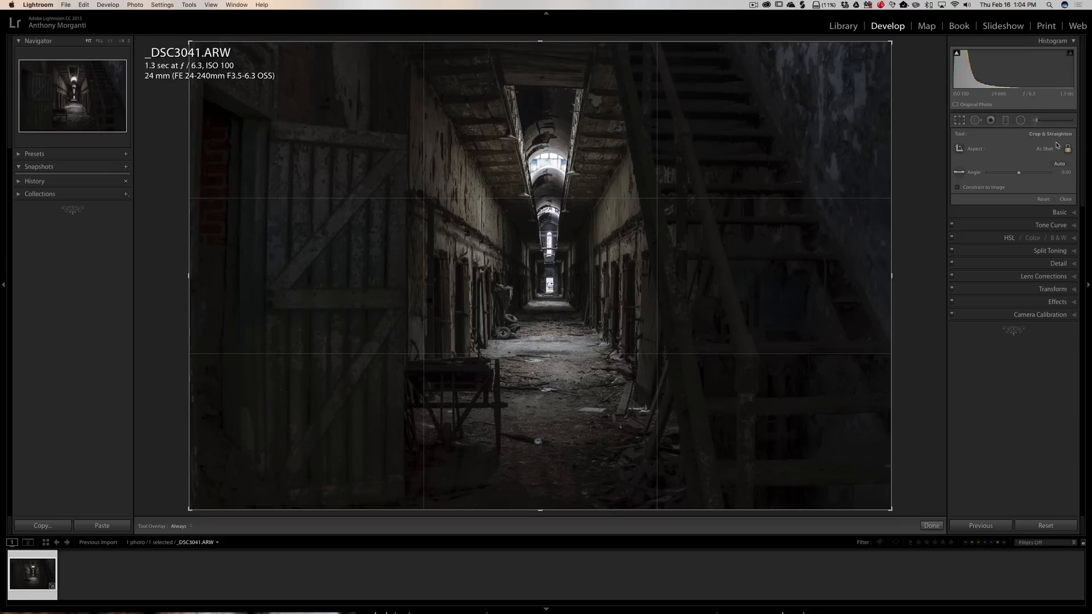
click(1049, 149)
click(979, 150)
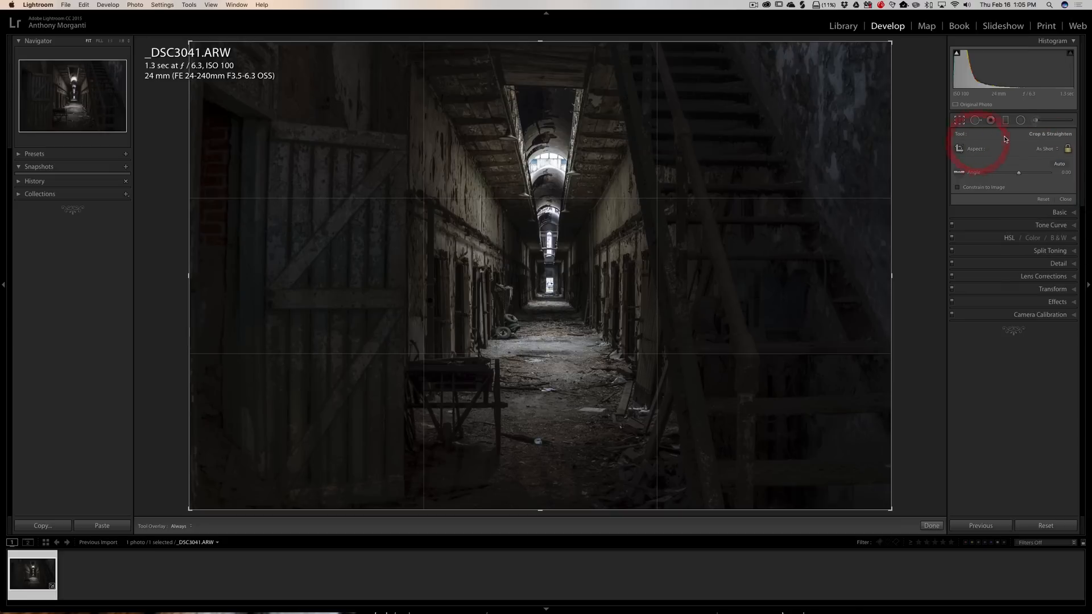
click(959, 120)
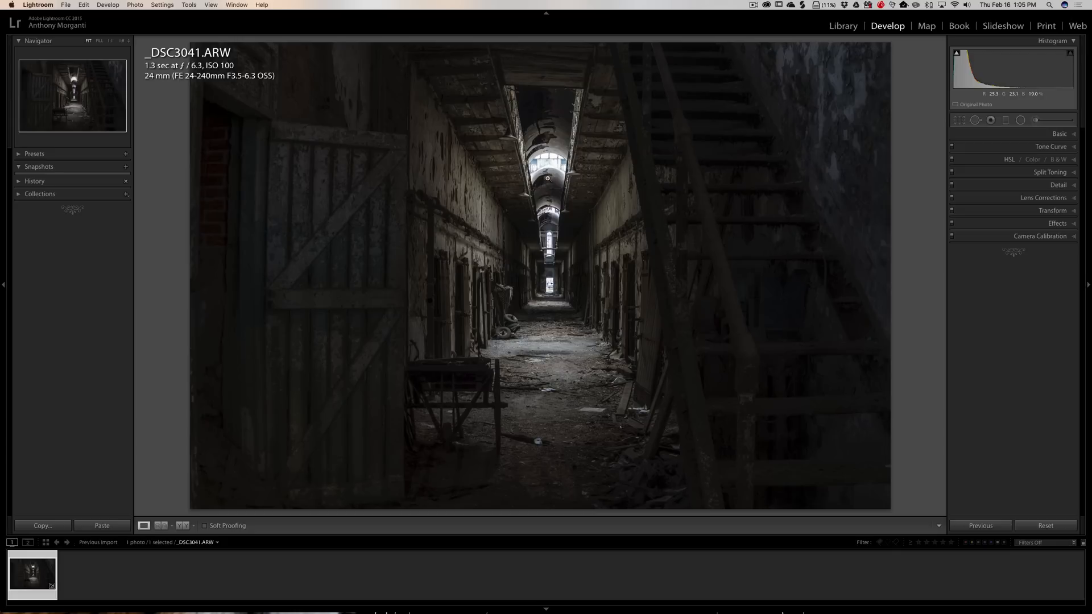
Step: Set up the Adjustment Brush with all effects reset, Exposure 0.96 and brush size 15
click(1036, 121)
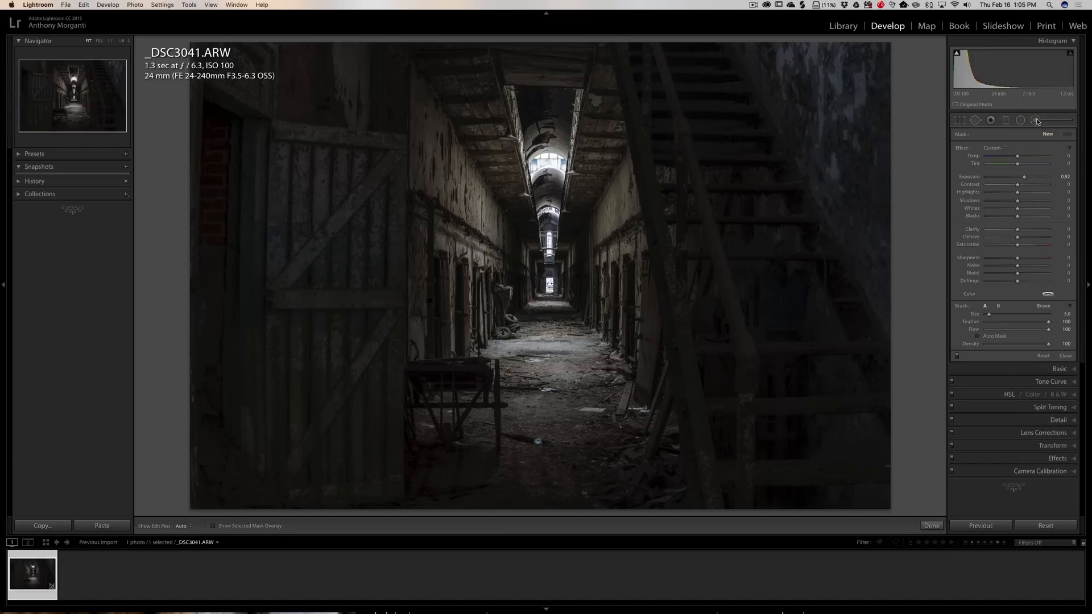
double_click(964, 149)
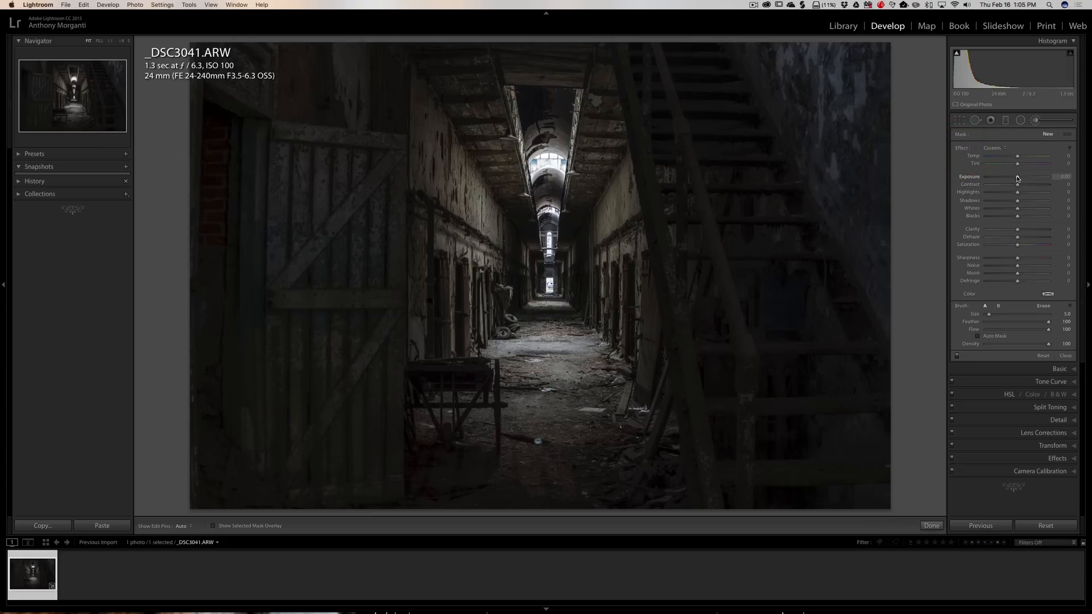
drag(1018, 179, 1021, 179)
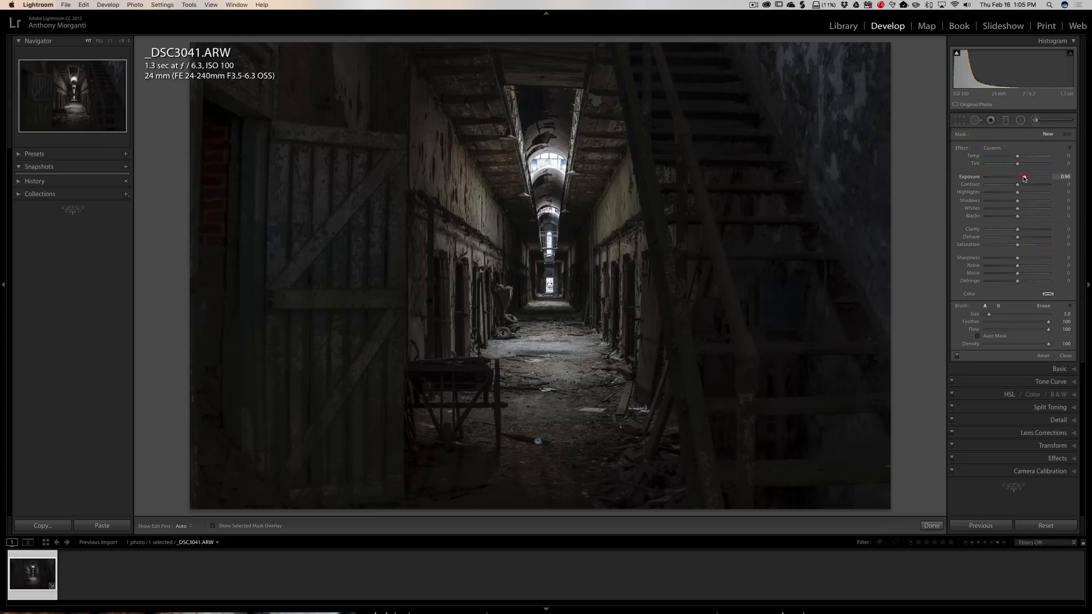
key(bracketright)
key(bracketright)
Step: Brighten the corridor floor with the brush, from the foreground below the cart to the far end, and switch the brush effect off to compare
key(h)
mouse_move(441, 476)
mouse_down()
mouse_move(648, 475)
mouse_move(463, 471)
mouse_move(605, 477)
mouse_move(623, 465)
mouse_move(512, 481)
mouse_up()
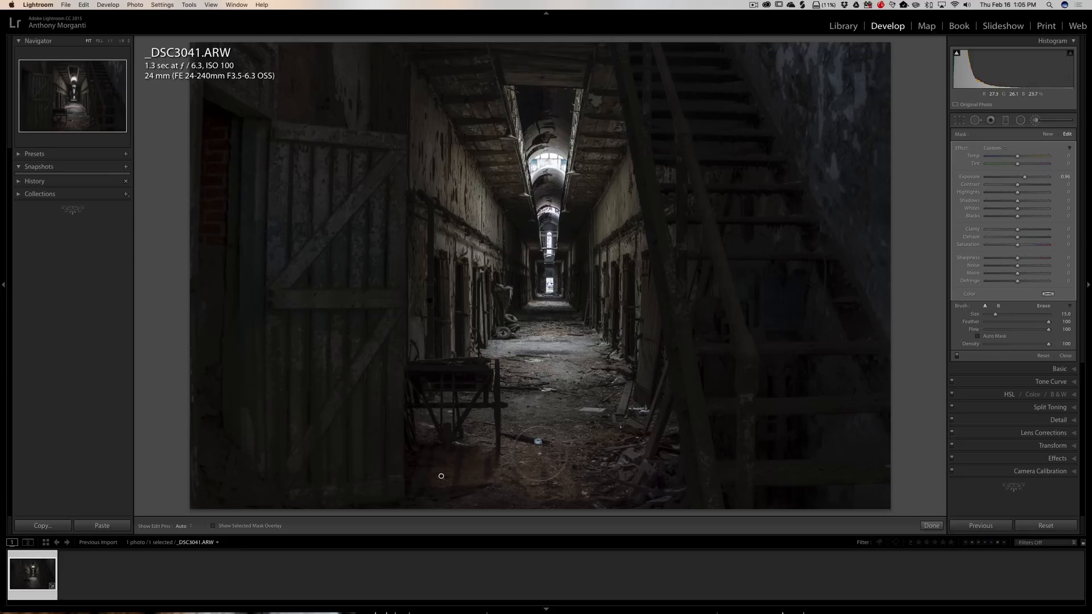
key(h)
drag(550, 463, 548, 314)
key(h)
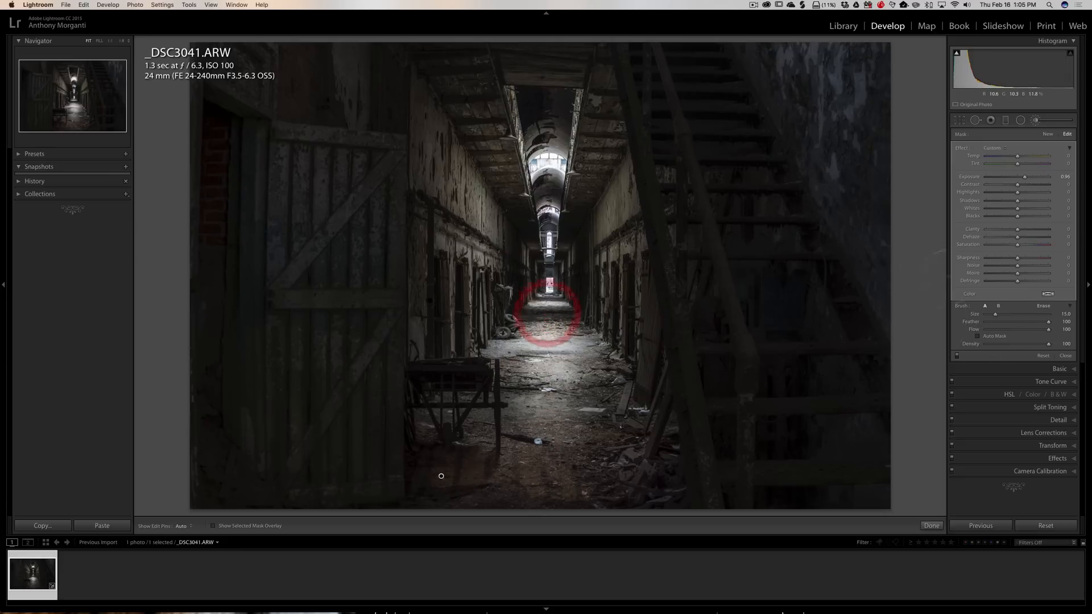
key(h)
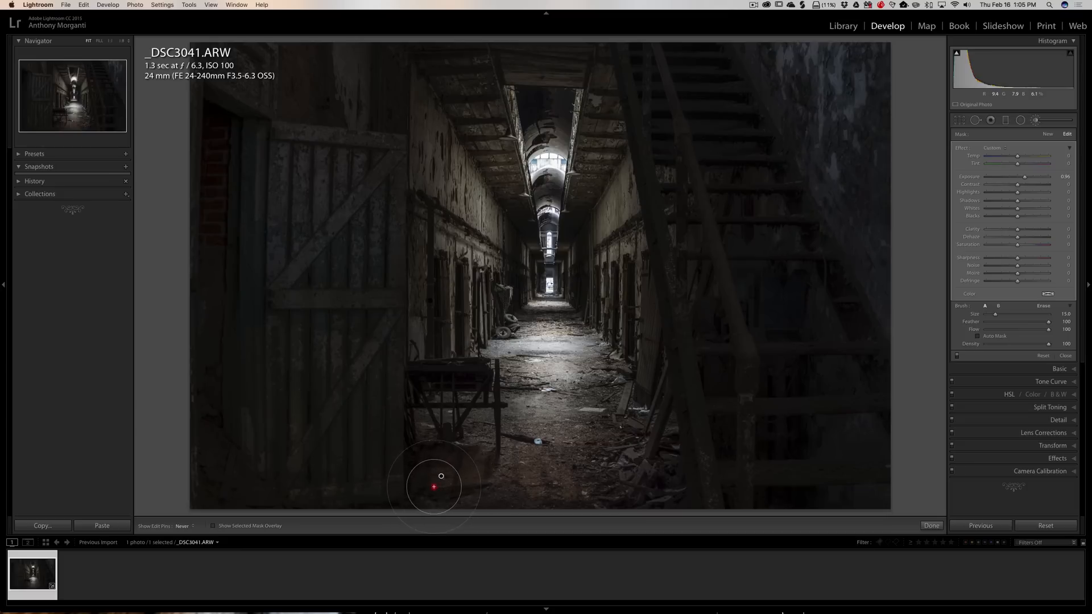
mouse_move(433, 486)
mouse_down()
mouse_move(522, 498)
mouse_move(642, 498)
mouse_move(671, 486)
mouse_move(665, 466)
mouse_move(482, 476)
mouse_up()
key(h)
click(956, 356)
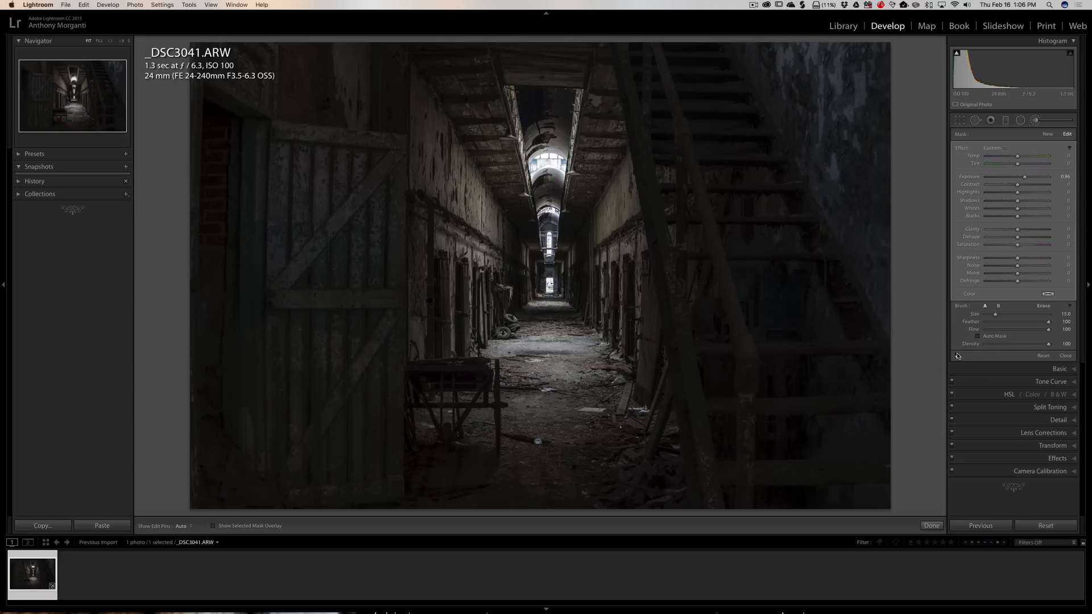
Step: Turn the brush effect back on, brighten the lower walls at the corridor's far end with a new size 7 mask, and compare before and after
click(956, 356)
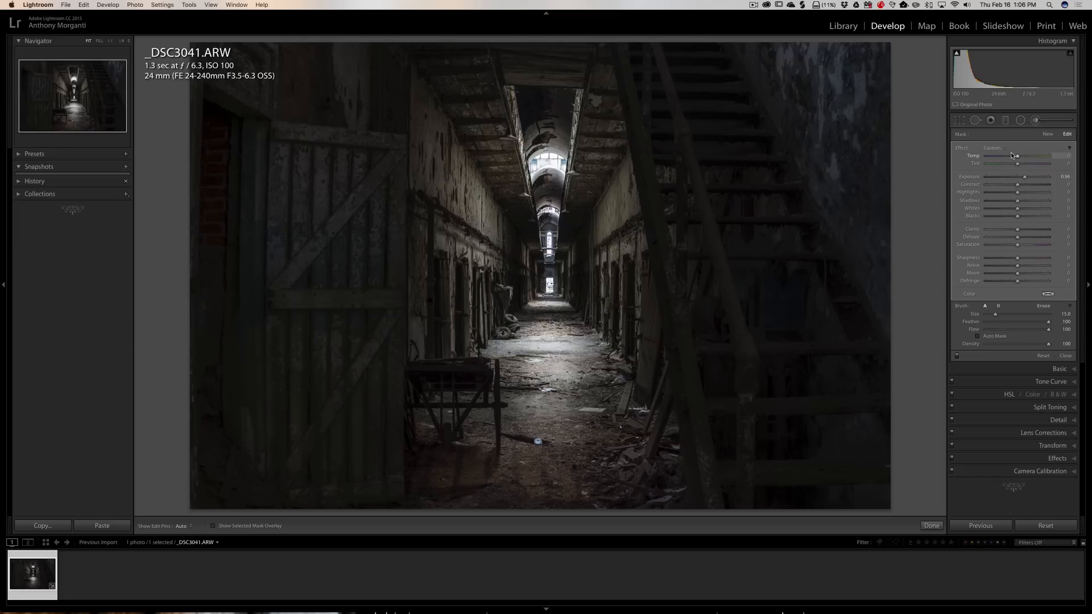
click(1047, 135)
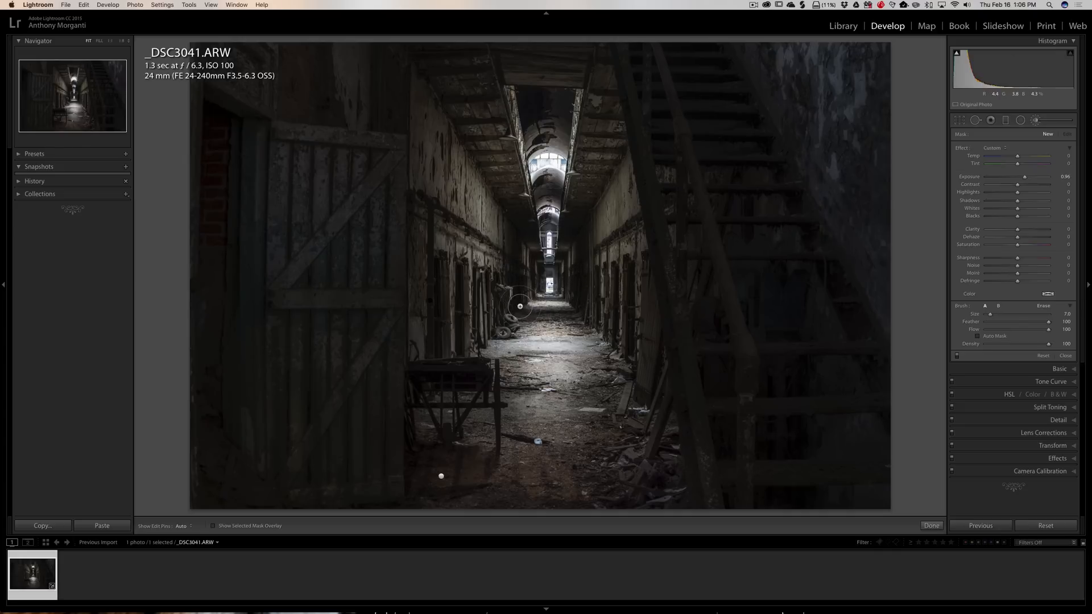
key(h)
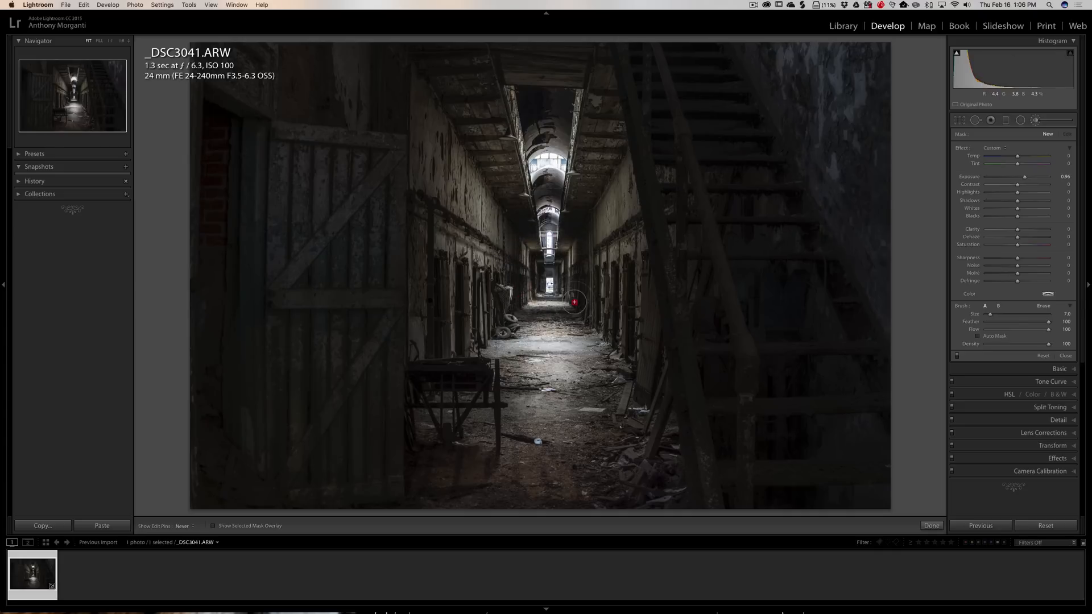
click(524, 225)
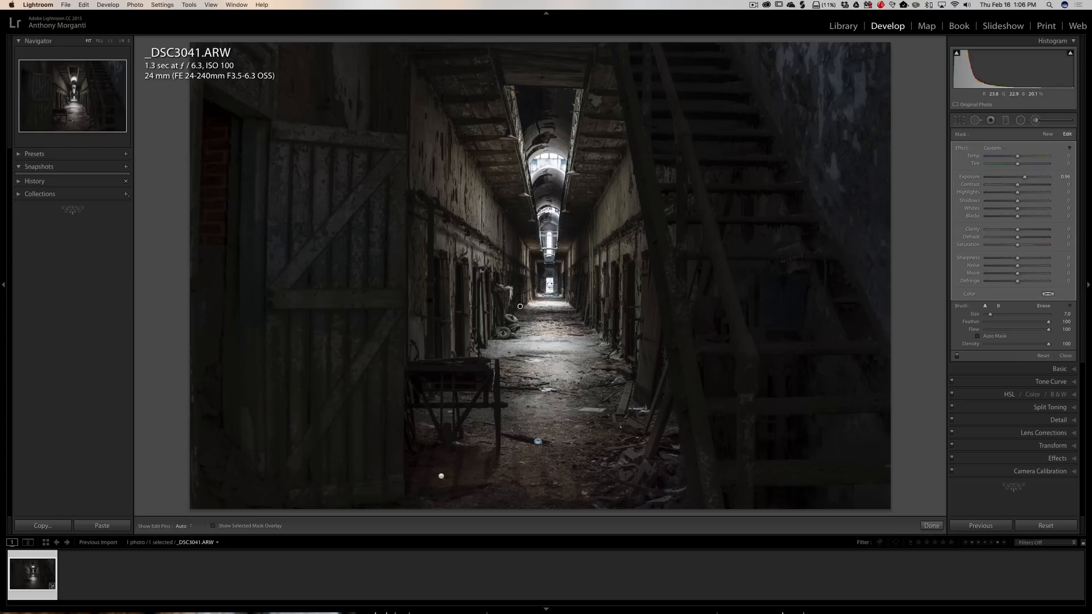
click(956, 356)
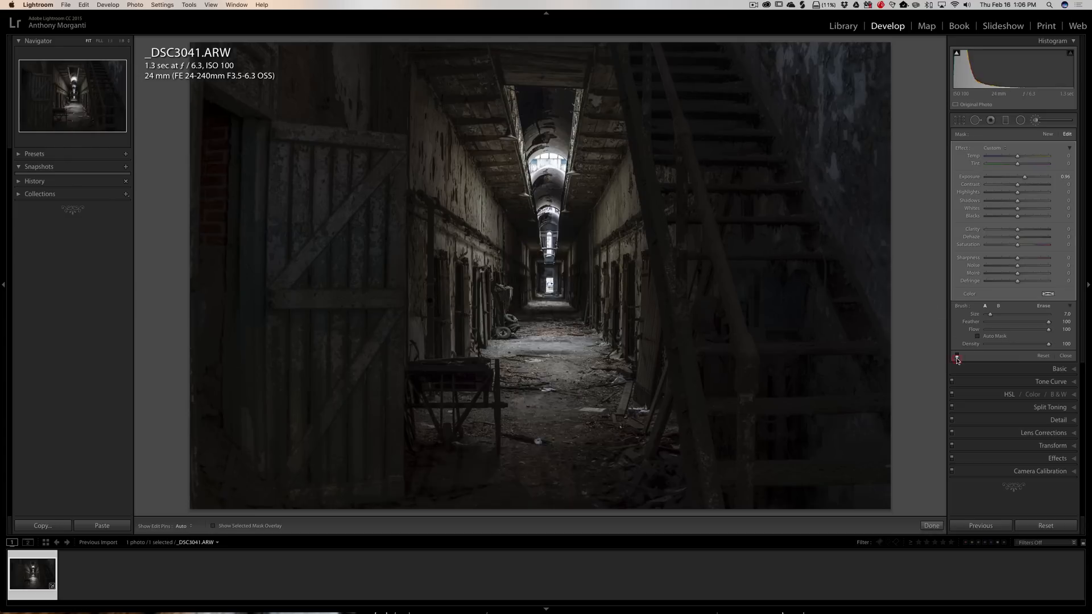
click(956, 355)
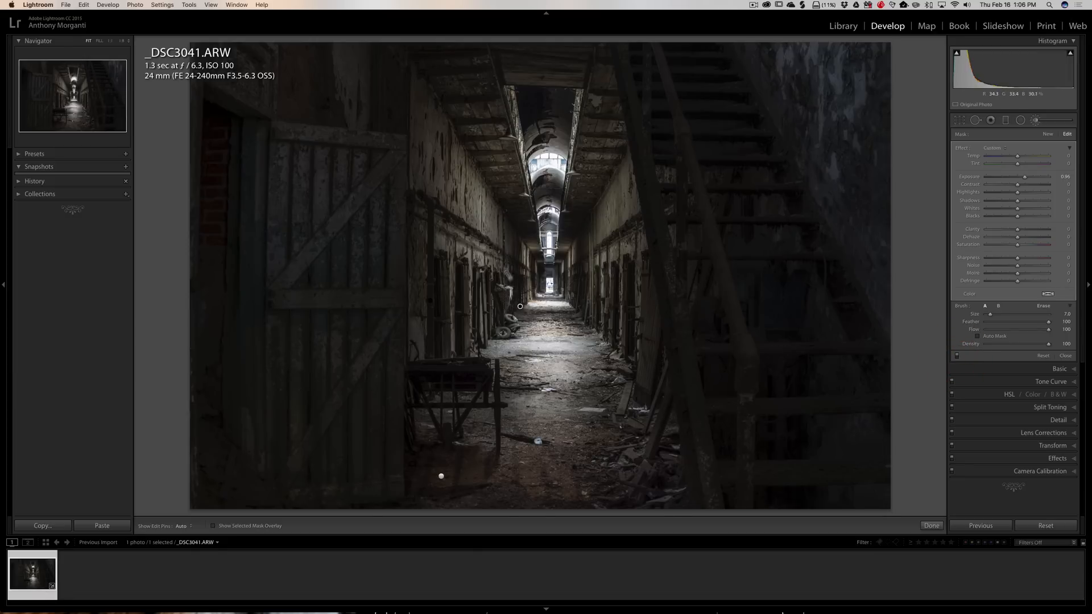
Step: Extend the mask over the peeling upper walls on both sides of the corridor, narrowing the brush to size 3, and compare before and after
scroll(426, 153, up, 3)
mouse_move(432, 139)
mouse_down()
mouse_move(440, 174)
mouse_move(509, 236)
mouse_up()
scroll(444, 177, down, 2)
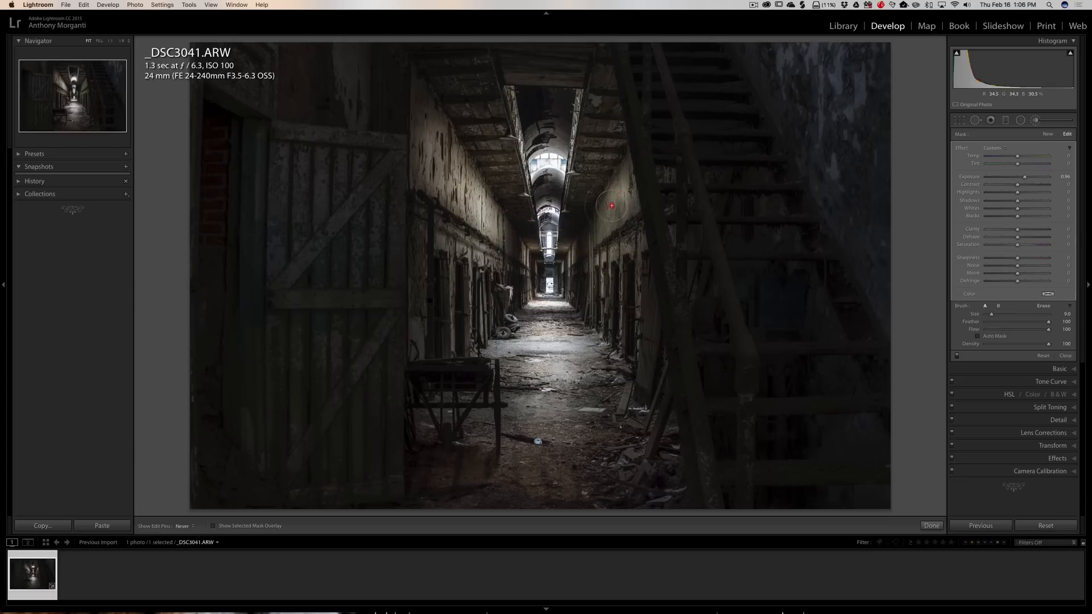
key(h)
scroll(602, 219, down, 3)
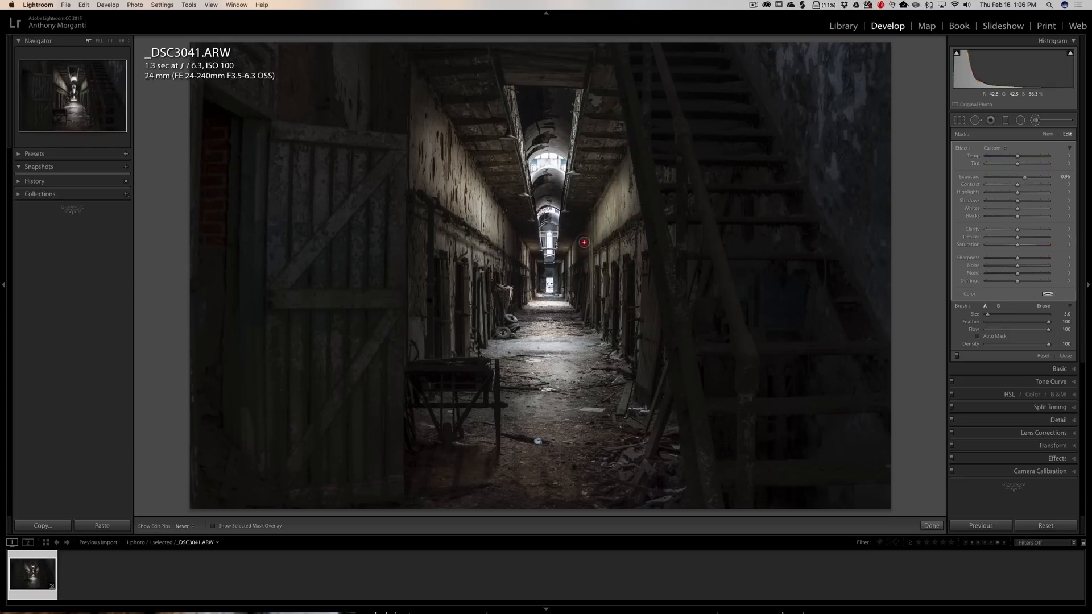
drag(579, 248, 604, 217)
key(h)
click(957, 357)
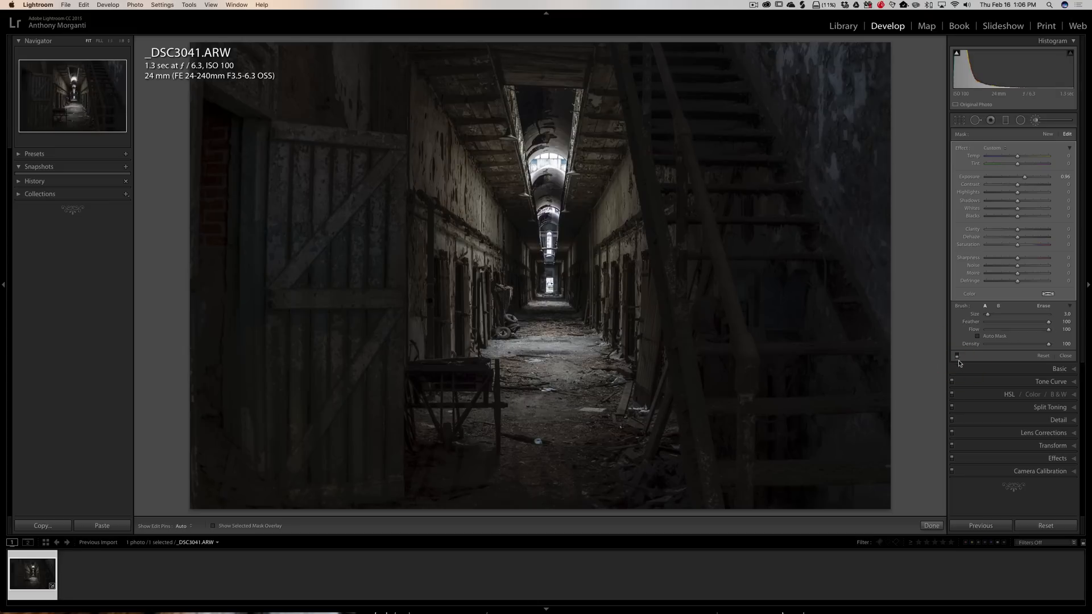
click(958, 355)
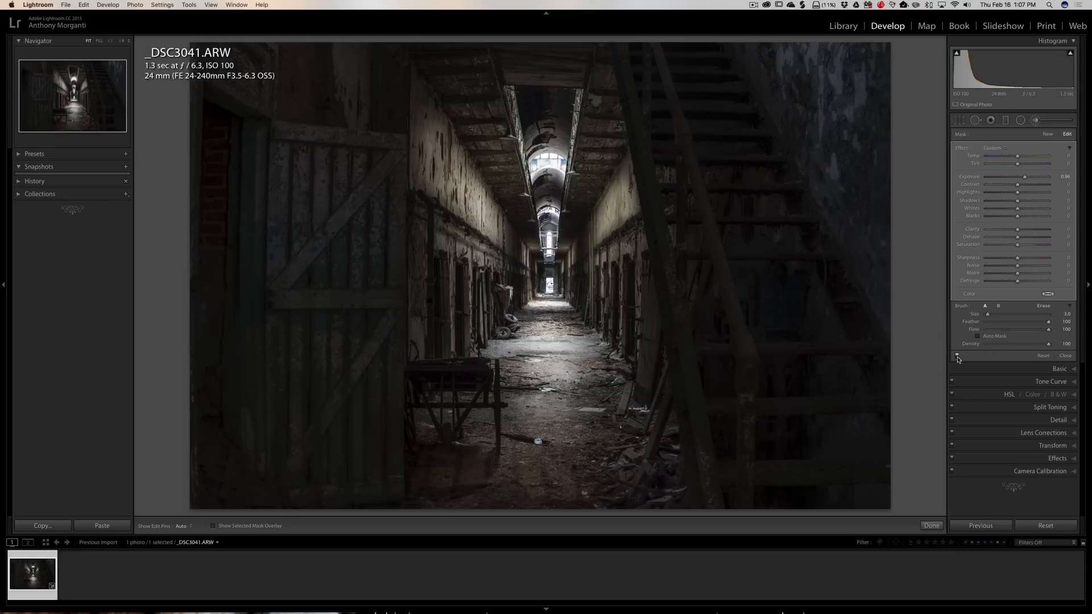
click(957, 357)
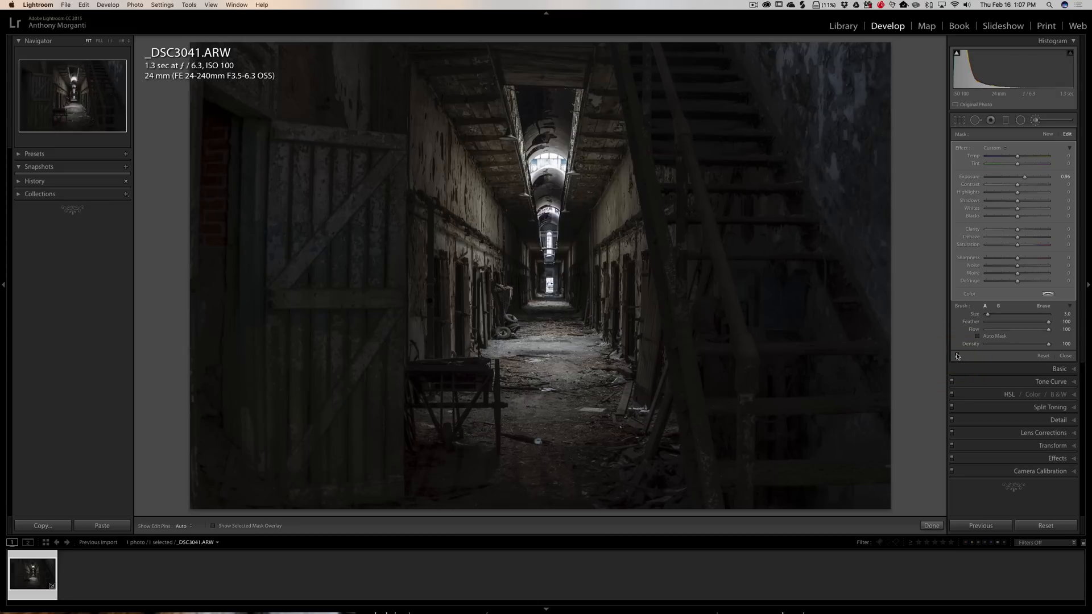
click(957, 357)
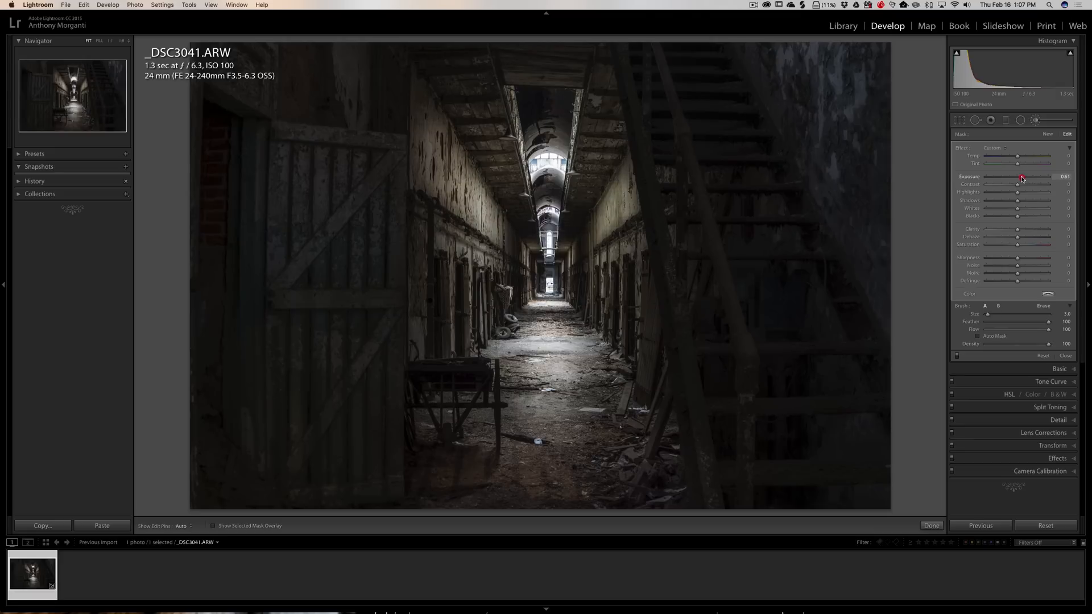
Step: Lower the Exposure of the wall mask to 0.28 and of the floor mask to 0.41, and close the Adjustment Brush
drag(1022, 178, 1022, 178)
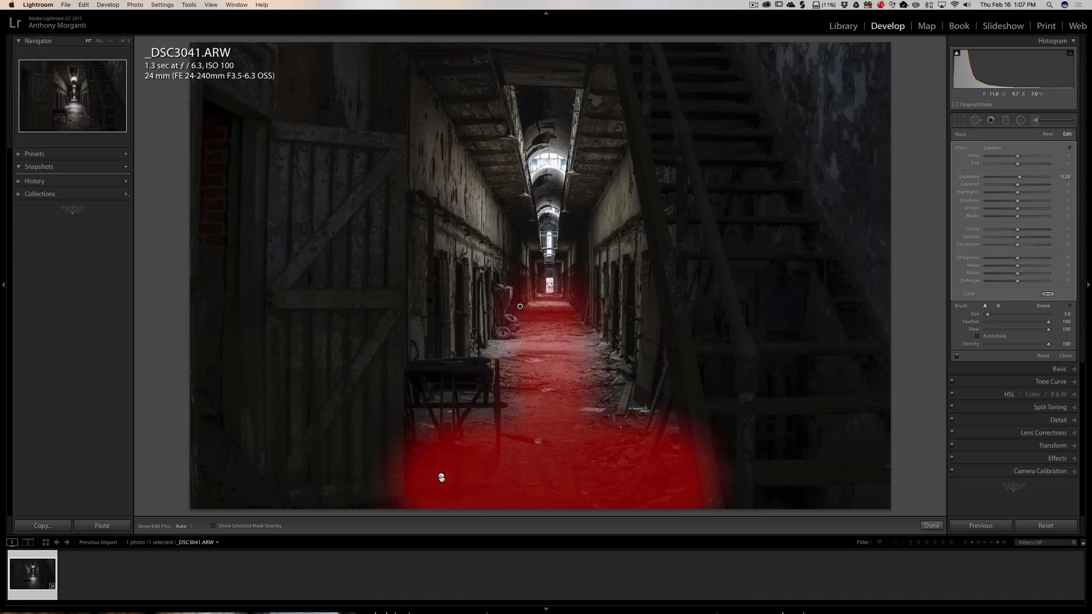
click(442, 477)
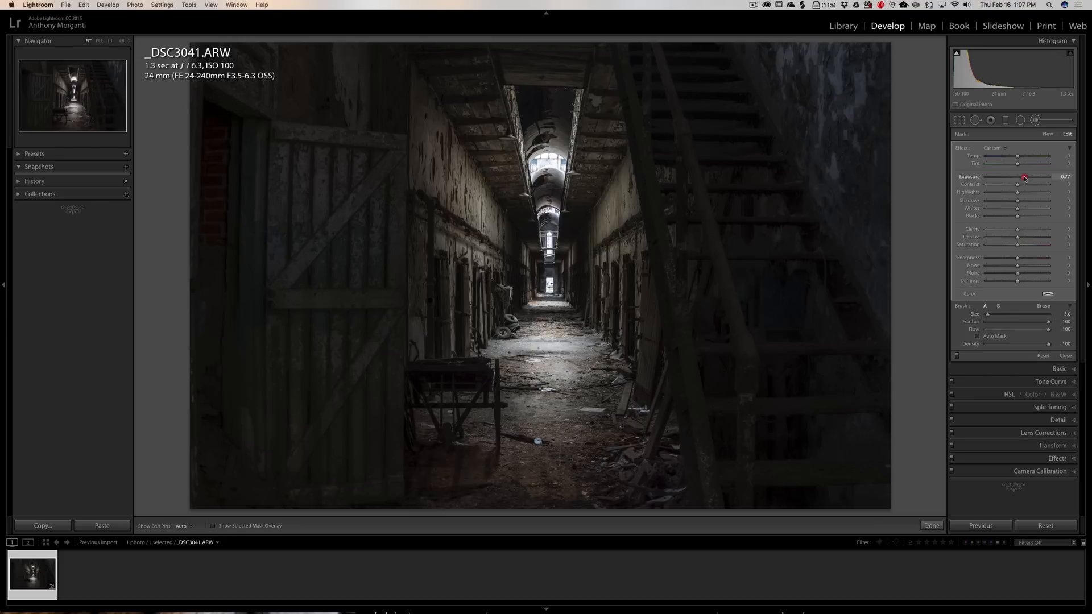
drag(1023, 178, 1022, 178)
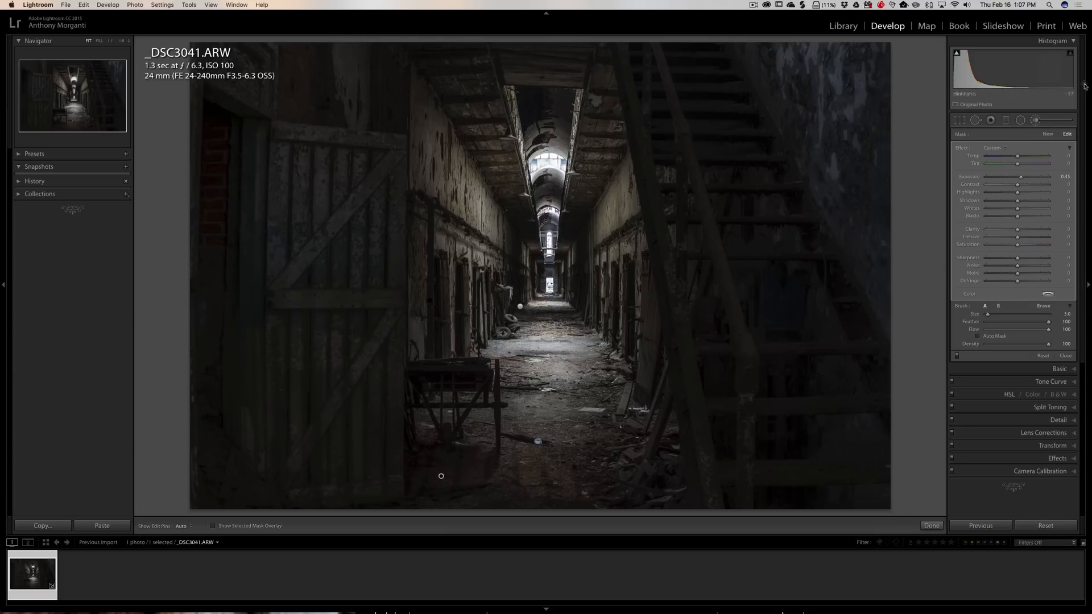
click(1038, 122)
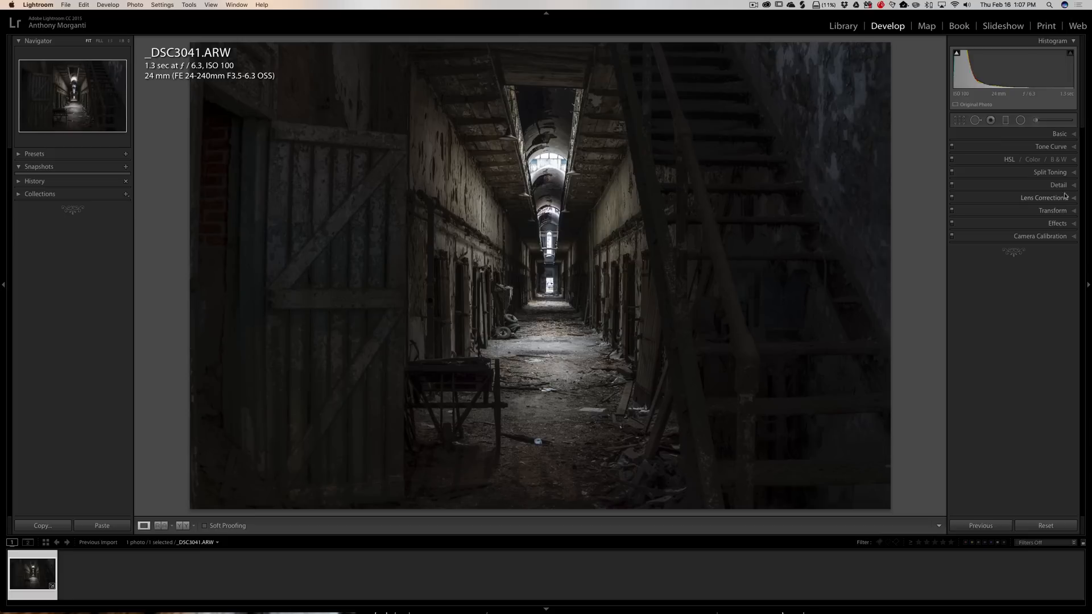
Step: Inspect the corridor walls up close and set the Sharpening Amount to 70 and Luminance noise reduction to 51
click(1043, 187)
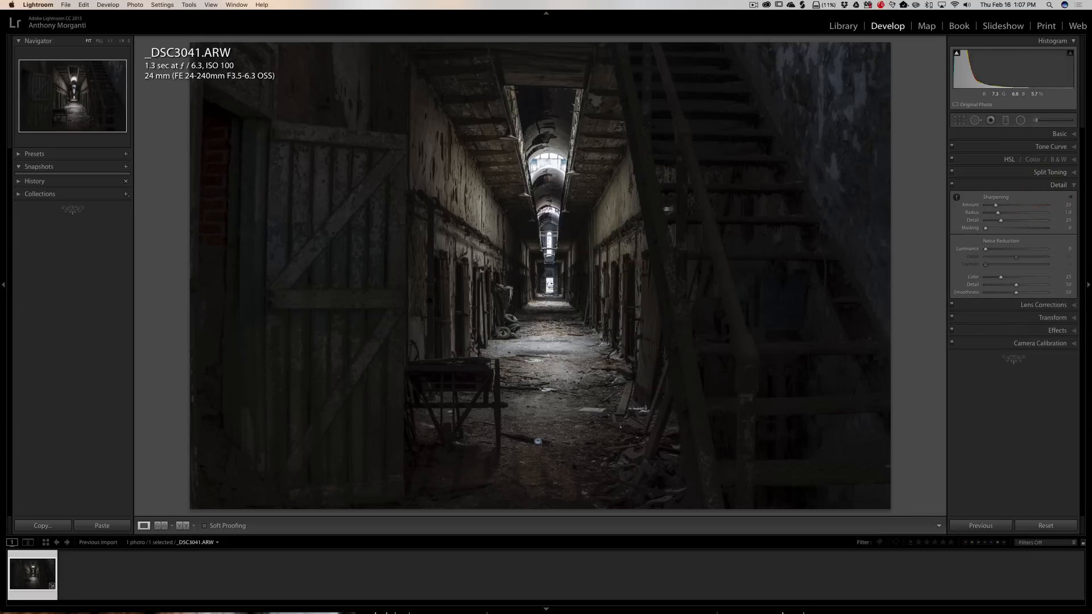
click(609, 215)
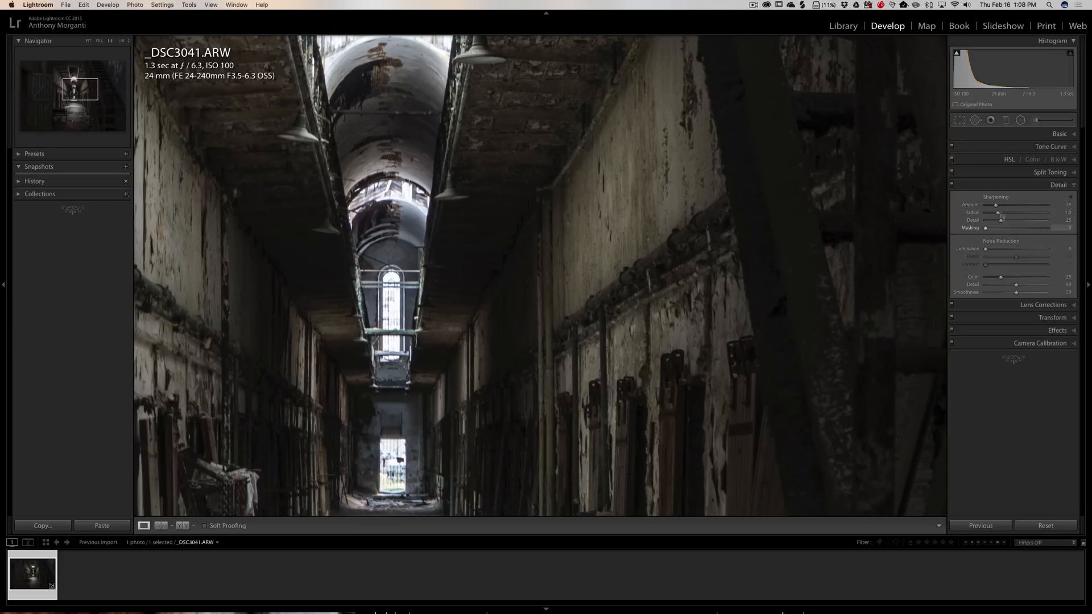
drag(996, 205, 1014, 207)
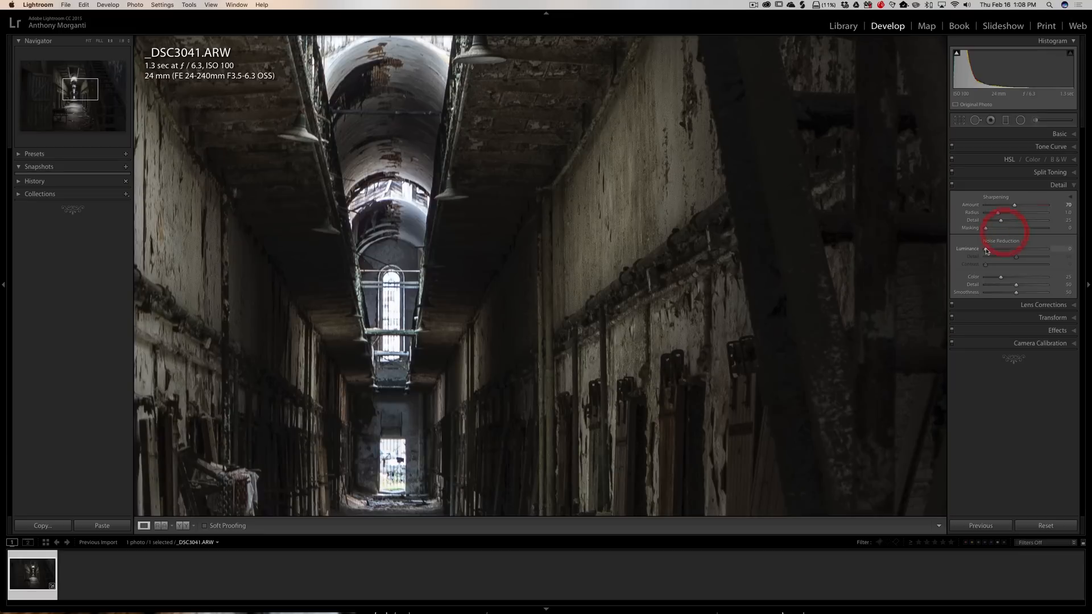
drag(985, 248, 1010, 251)
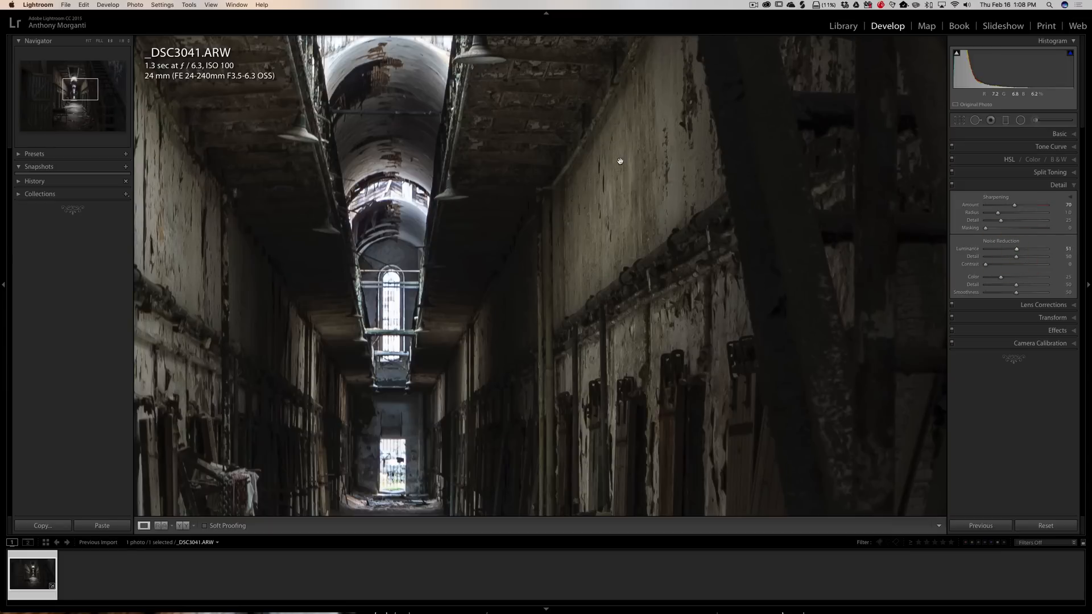
click(449, 367)
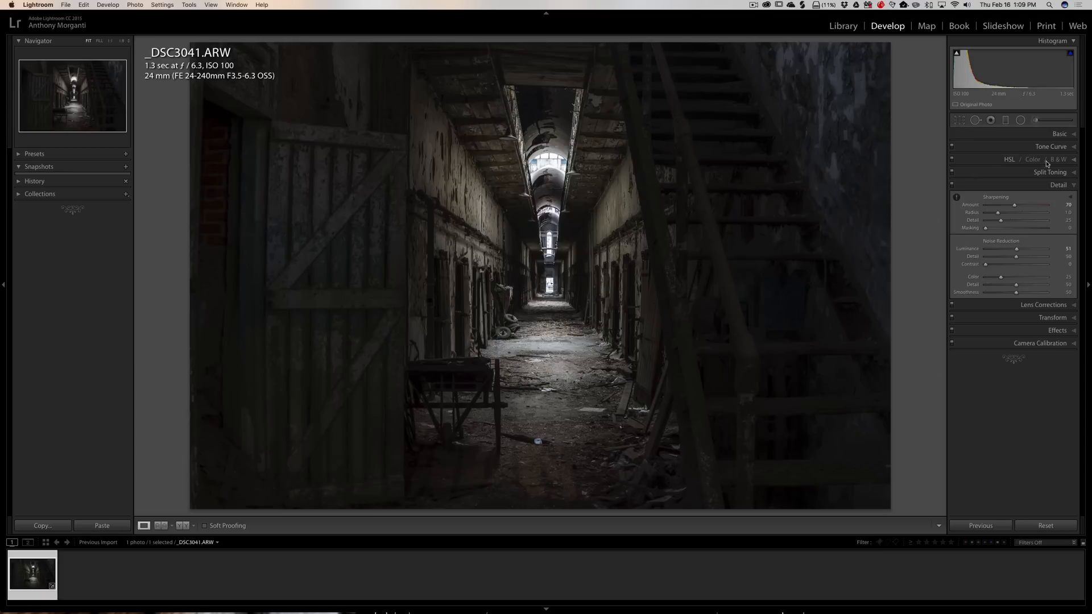
click(1057, 186)
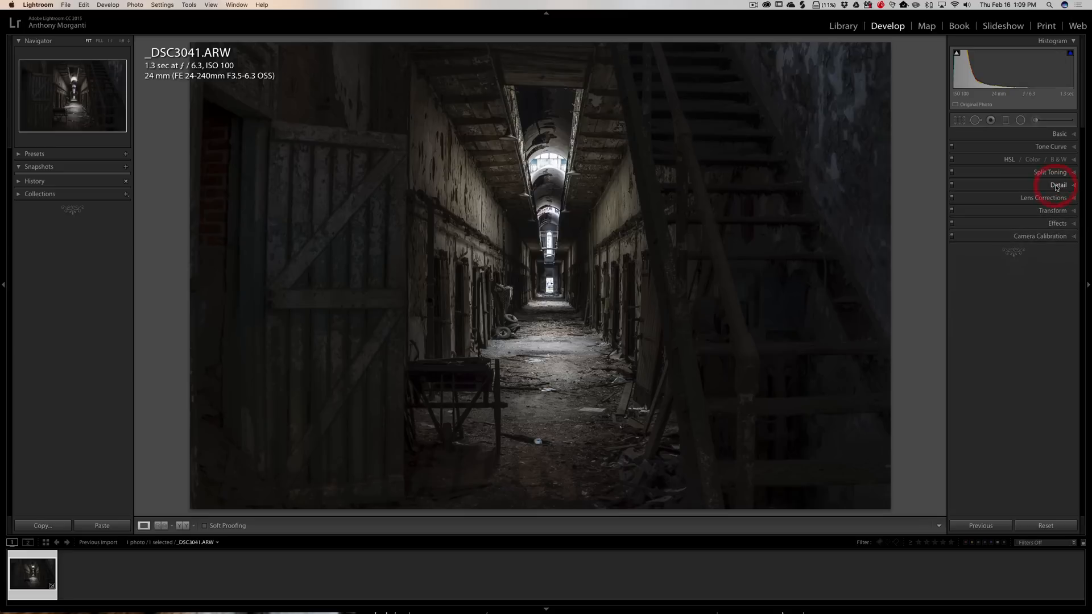
Step: Brighten the staircase with its adjoining wall and the wooden door with a new brush mask at Exposure 0.96 and size 16
click(1035, 120)
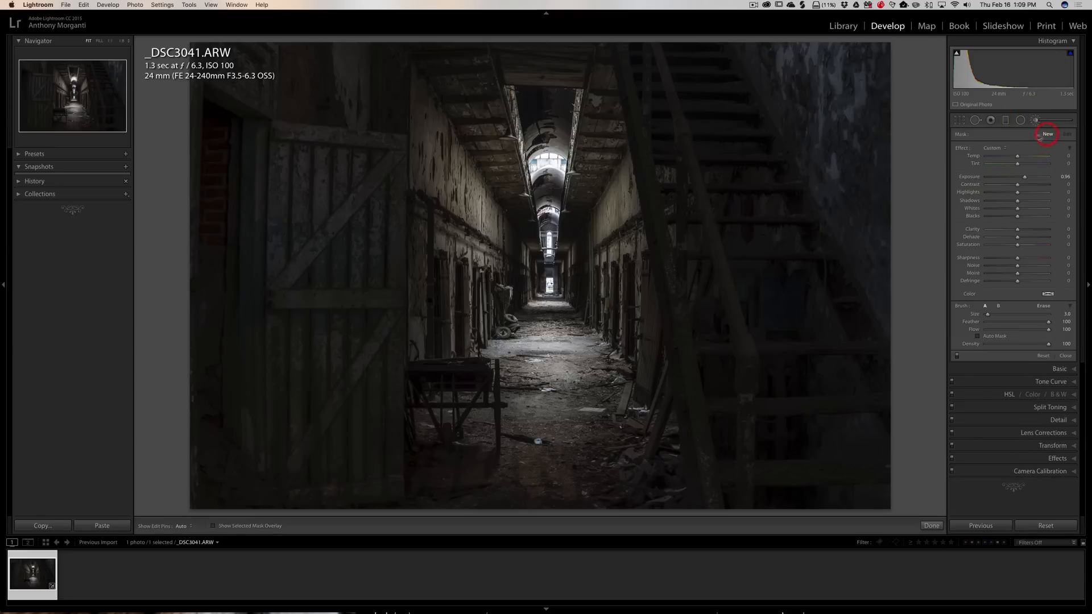
scroll(827, 175, up, 8)
mouse_move(675, 85)
mouse_down()
mouse_move(876, 105)
mouse_move(773, 239)
mouse_move(719, 176)
mouse_move(709, 419)
mouse_move(794, 285)
mouse_move(861, 440)
mouse_move(850, 239)
mouse_move(830, 182)
mouse_up()
mouse_move(849, 81)
mouse_down()
mouse_move(723, 363)
mouse_move(690, 124)
mouse_move(727, 157)
mouse_move(842, 439)
mouse_move(777, 232)
mouse_up()
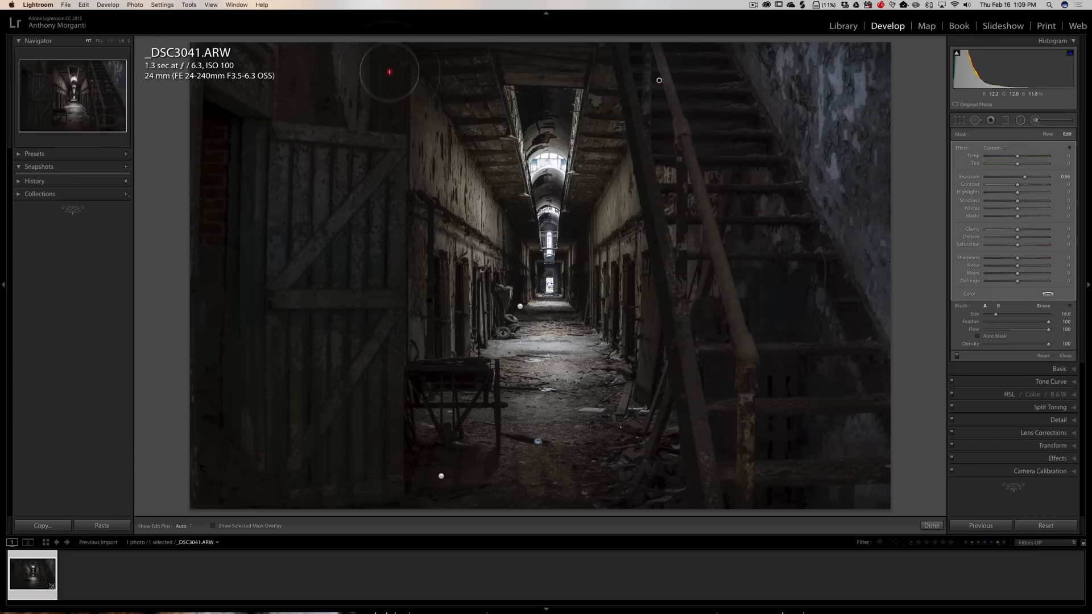
mouse_move(369, 67)
mouse_down()
mouse_move(360, 451)
mouse_move(370, 489)
mouse_move(284, 142)
mouse_move(294, 168)
mouse_move(222, 372)
mouse_move(265, 48)
mouse_move(242, 86)
mouse_move(261, 437)
mouse_move(322, 489)
mouse_move(236, 486)
mouse_move(288, 440)
mouse_move(250, 148)
mouse_move(307, 63)
mouse_move(228, 113)
mouse_move(187, 449)
mouse_move(195, 484)
mouse_move(229, 493)
mouse_up()
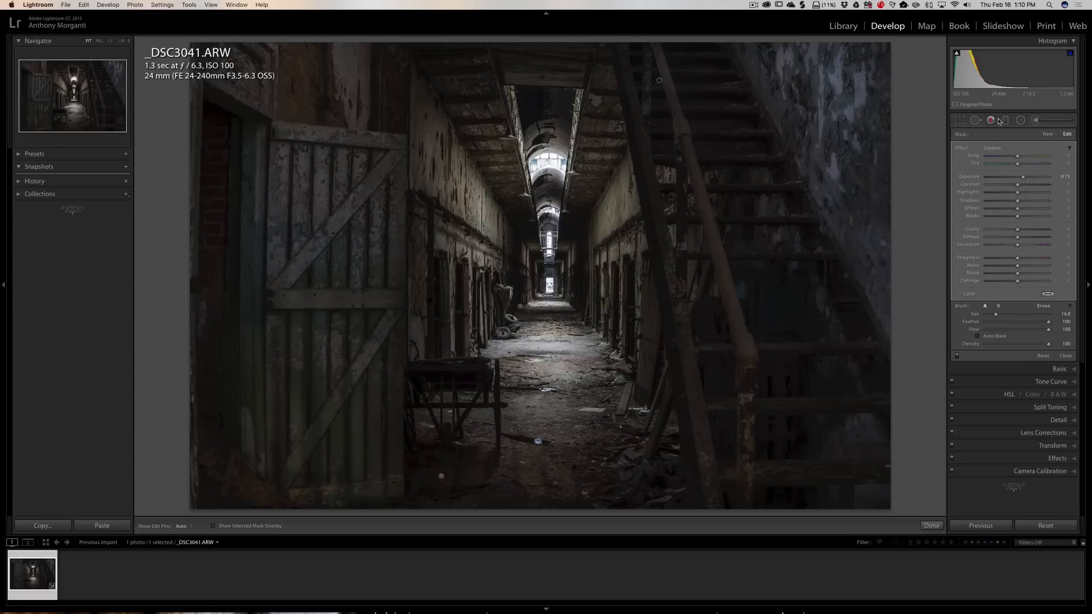
Step: Reselect the staircase and door mask, set its Exposure to 0.60, and close the Adjustment Brush
click(1035, 121)
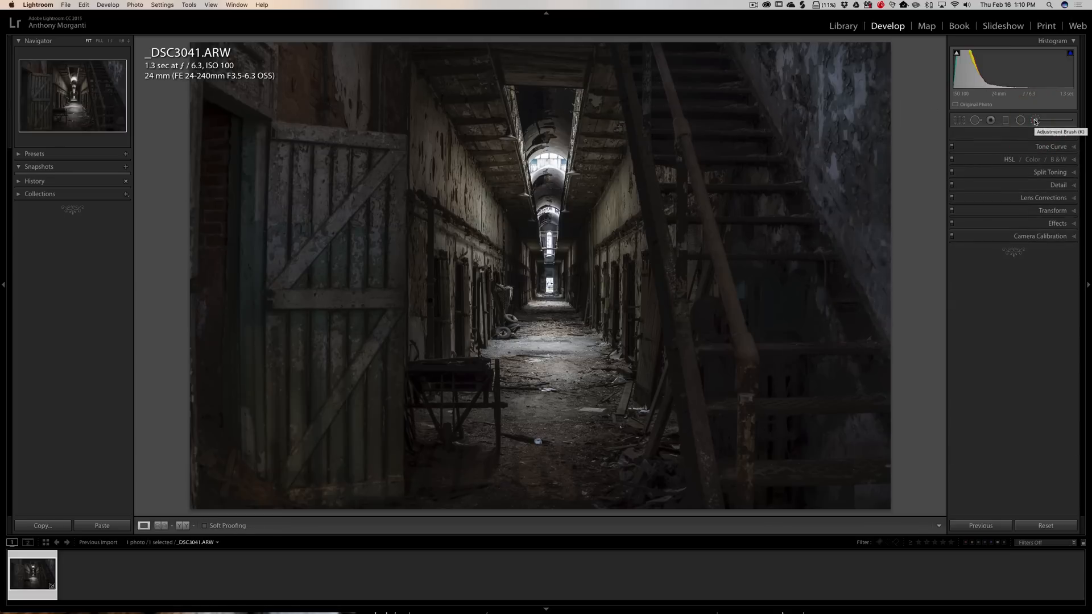
click(1035, 121)
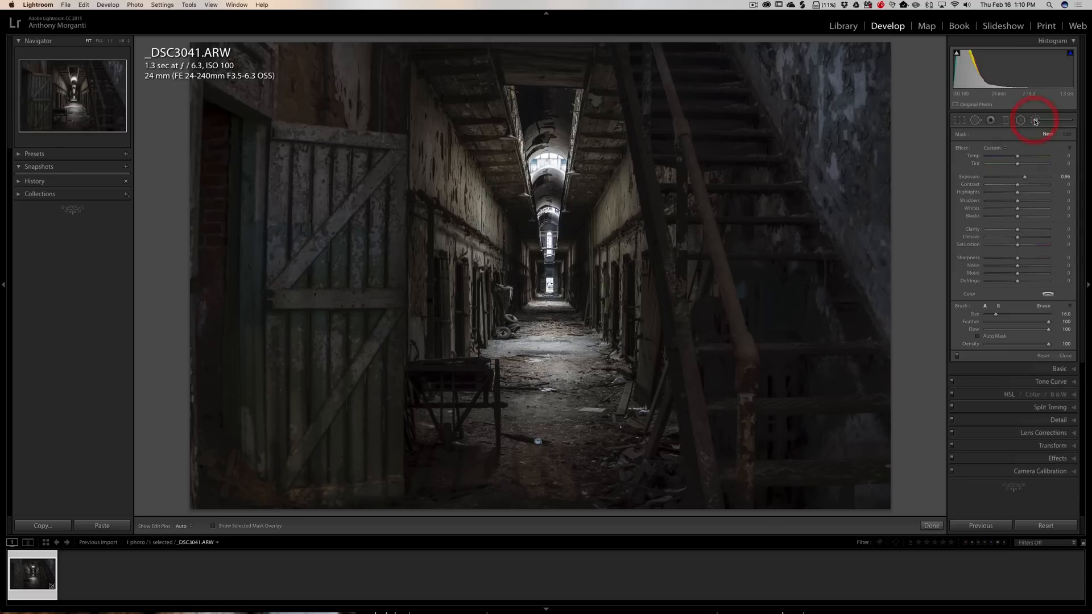
click(659, 80)
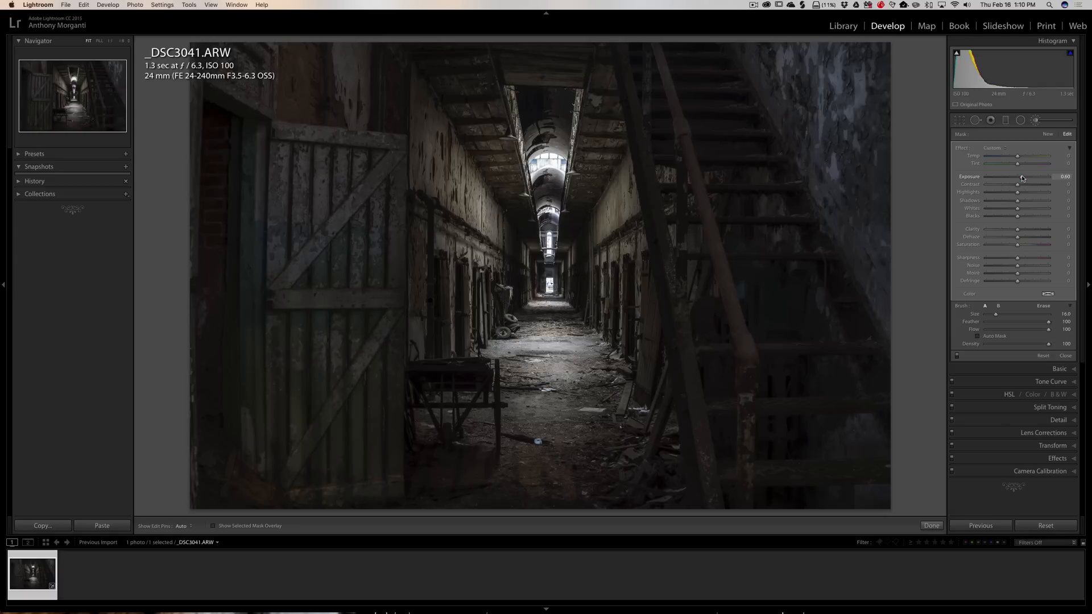
click(1034, 121)
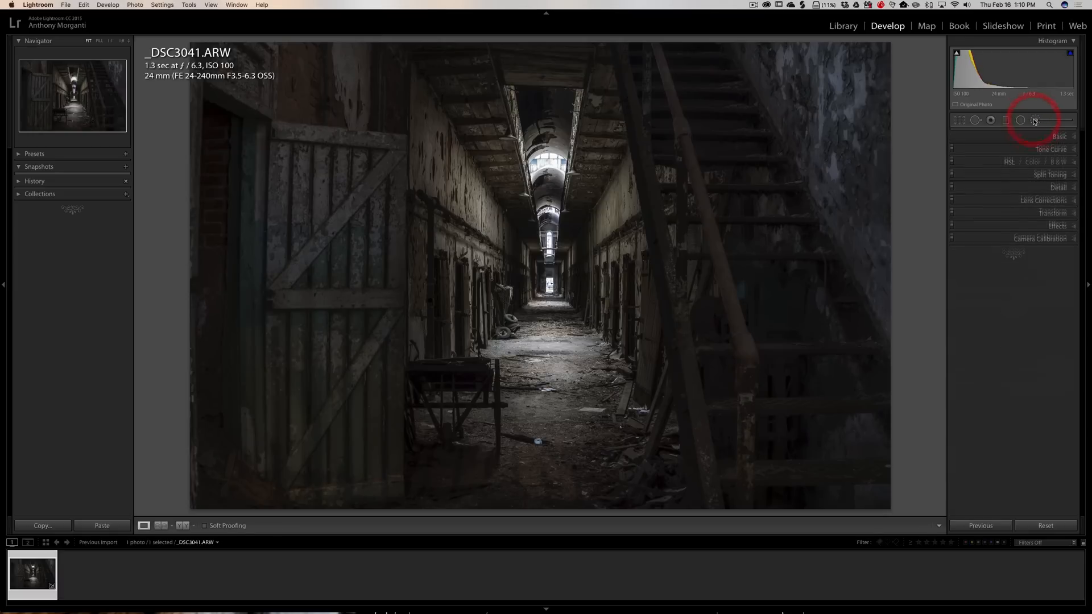
Step: Enable Remove Chromatic Aberration in the lens profile corrections
click(1060, 197)
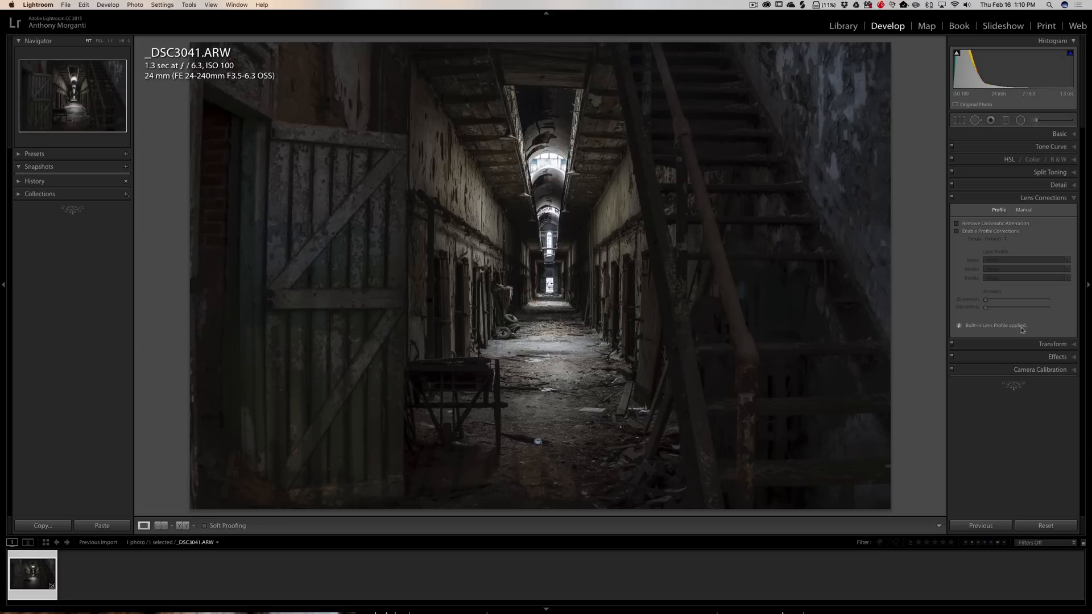
click(956, 223)
click(1060, 198)
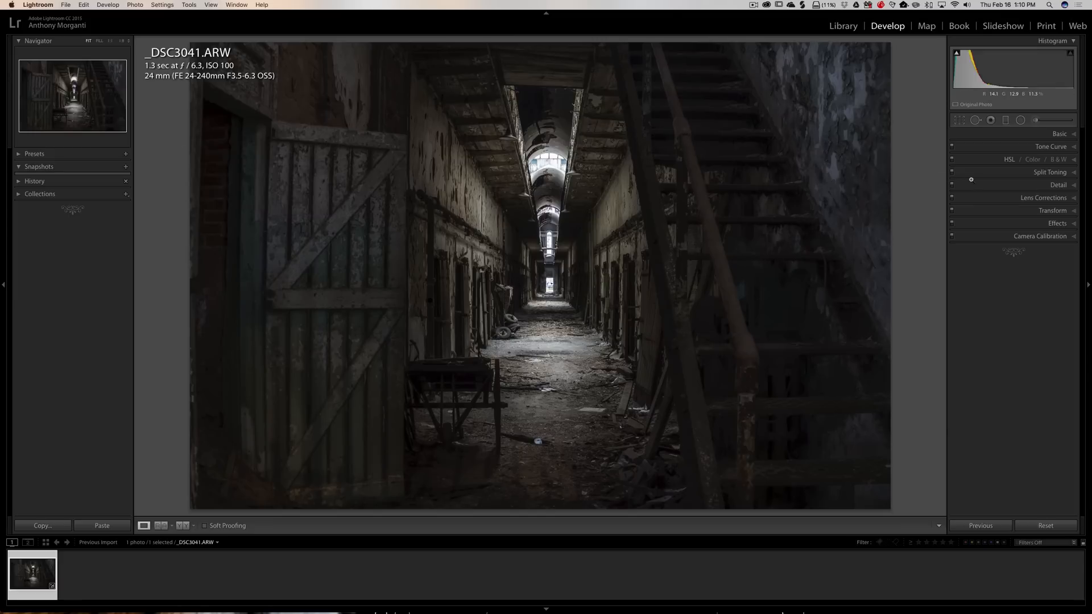
Step: Try darkening the photo's edges with a negative post-crop vignette amount, and reset the amount to its default
click(1050, 226)
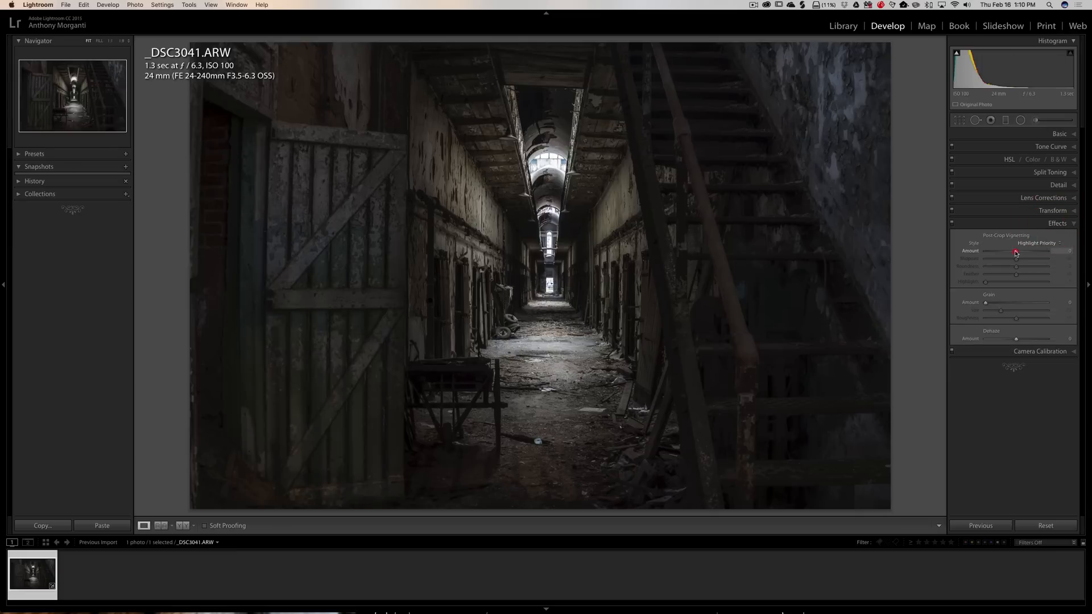
drag(1016, 252, 996, 254)
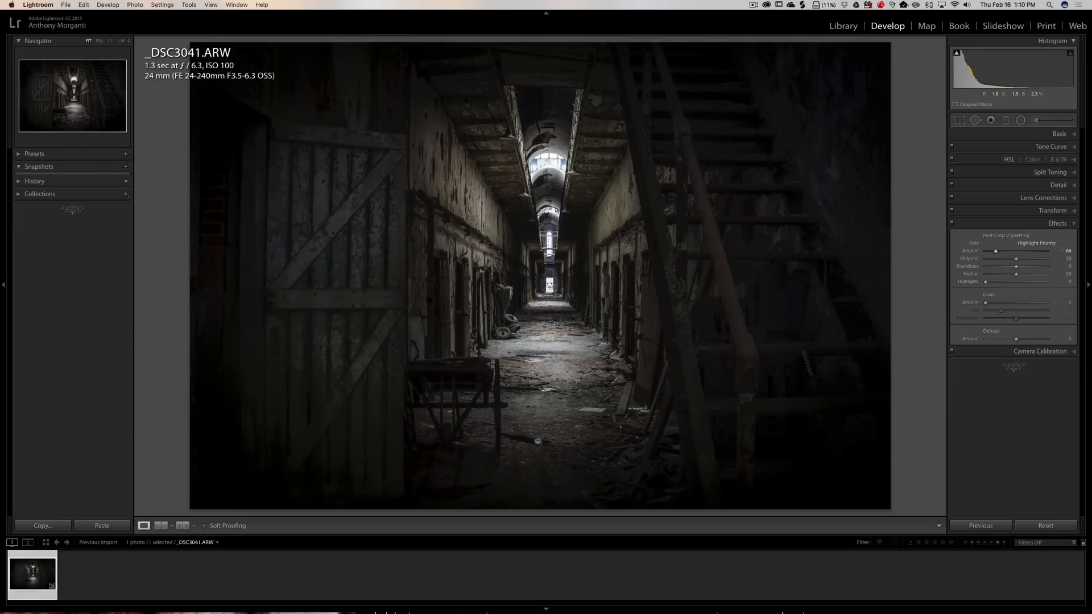
drag(996, 252, 1014, 254)
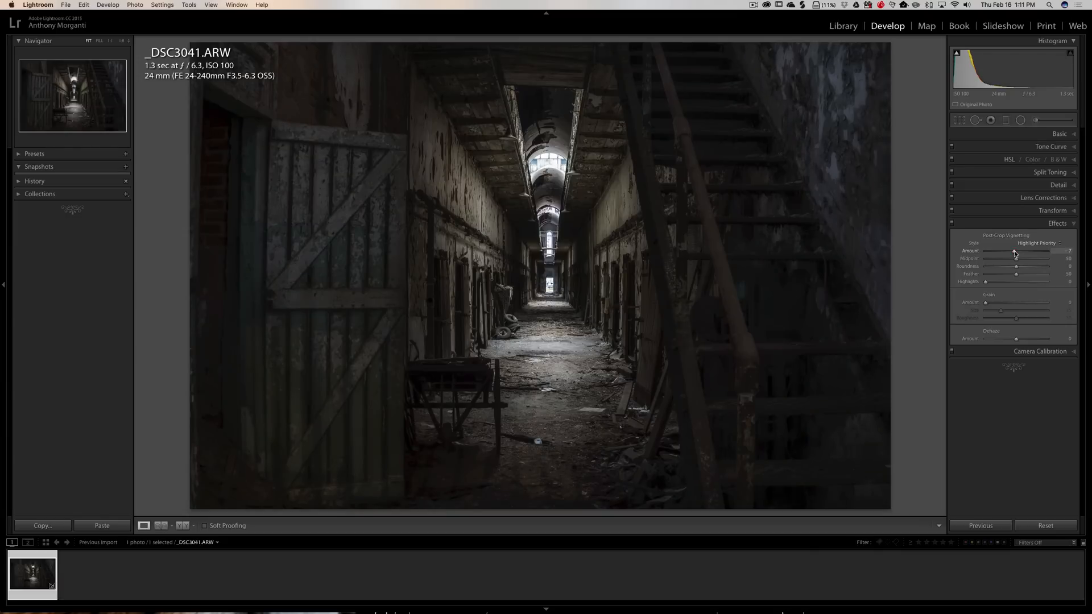
double_click(970, 251)
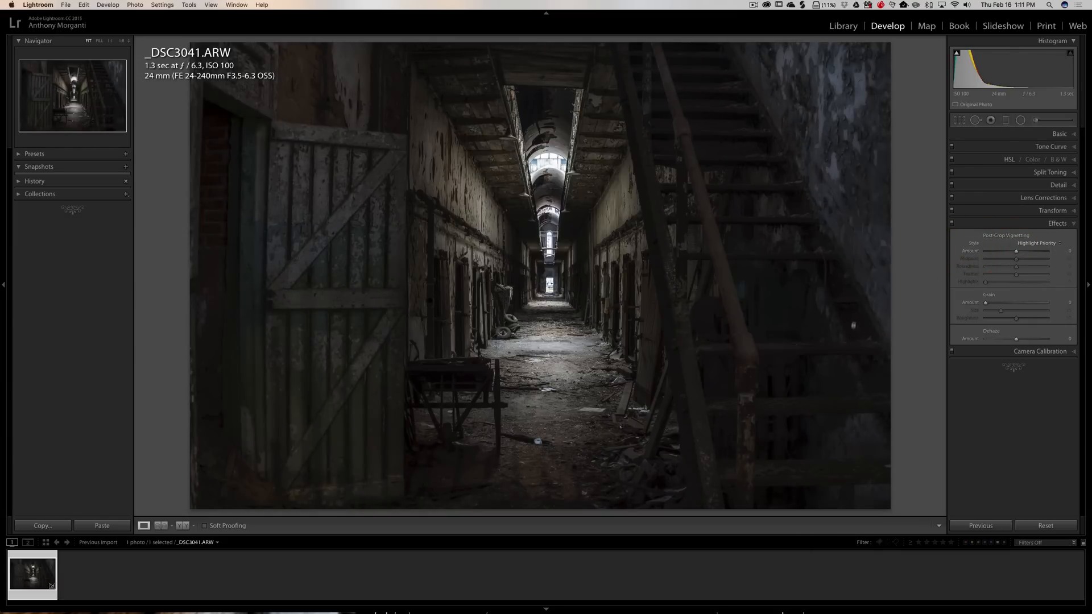
Step: Collapse the Effects settings and create a virtual copy of the edited corridor photo
click(1057, 223)
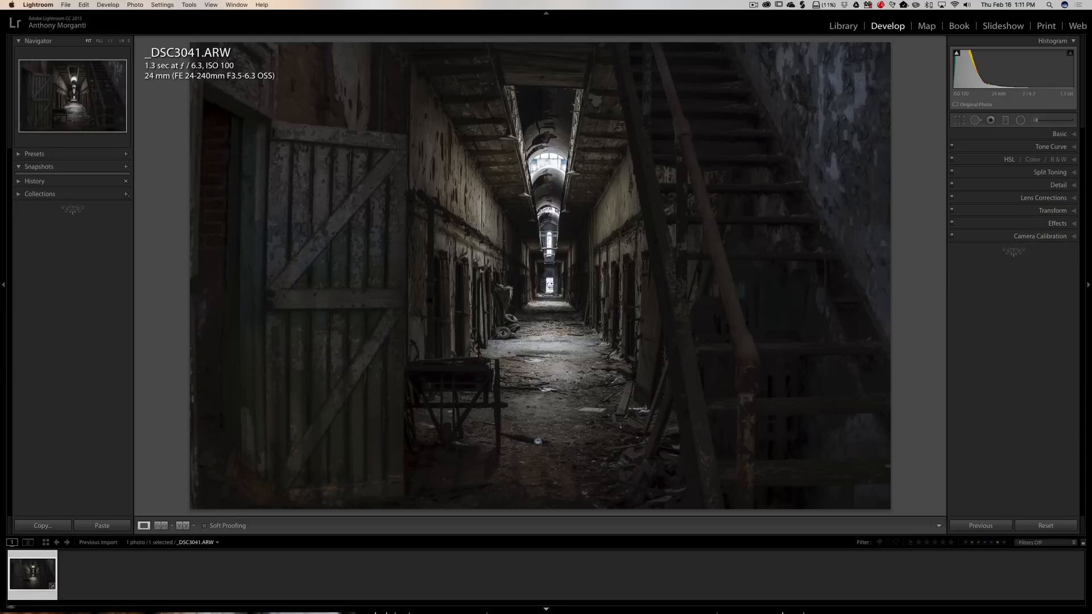
right_click(35, 567)
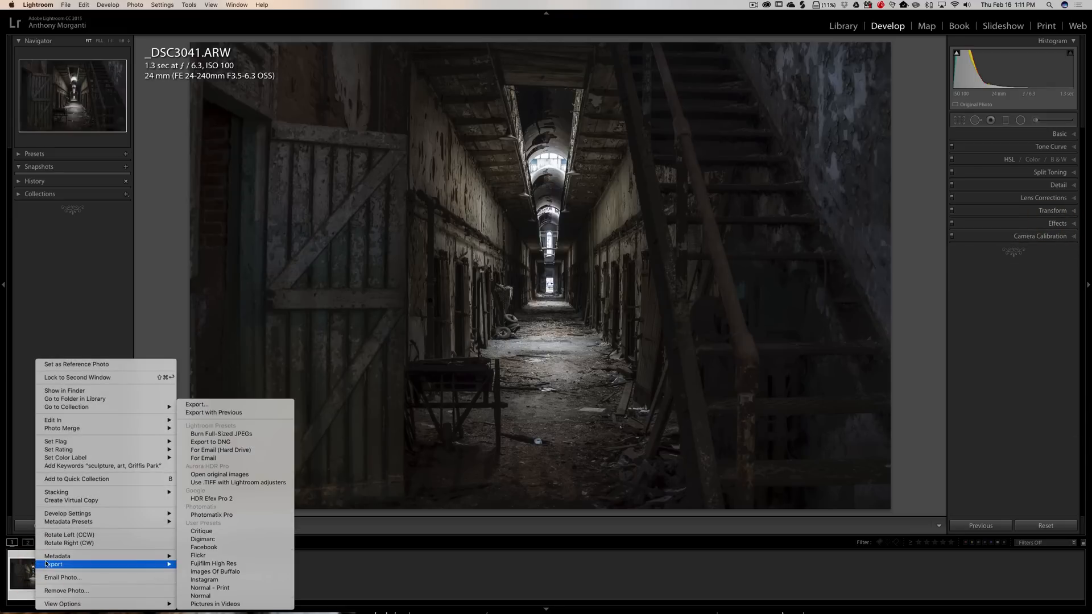
click(60, 500)
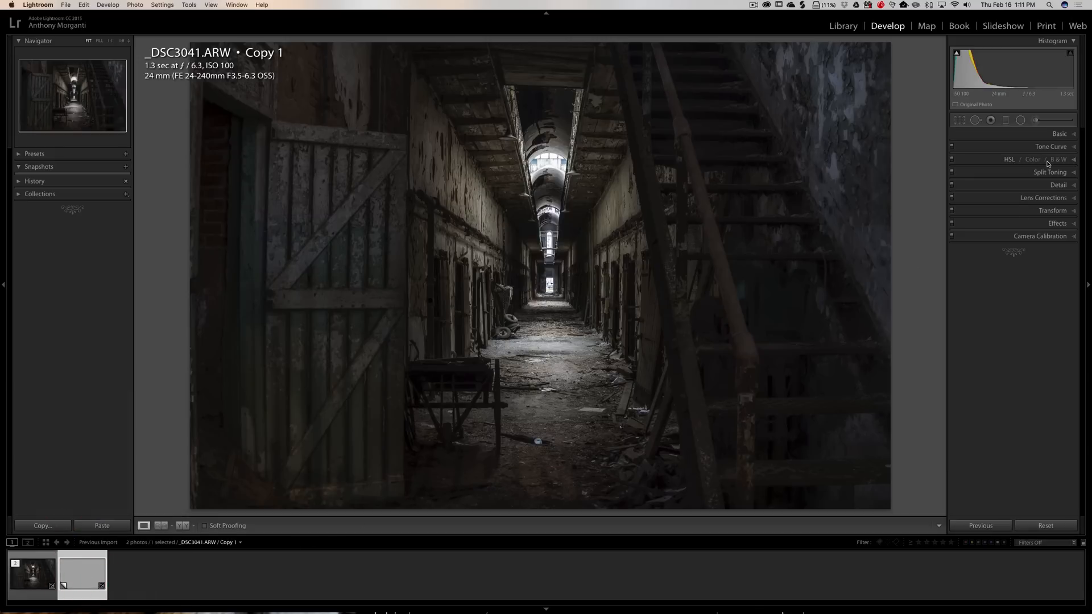
Step: Convert the virtual copy to black and white and set Yellow to +40 in the Black & White Mix
click(1075, 160)
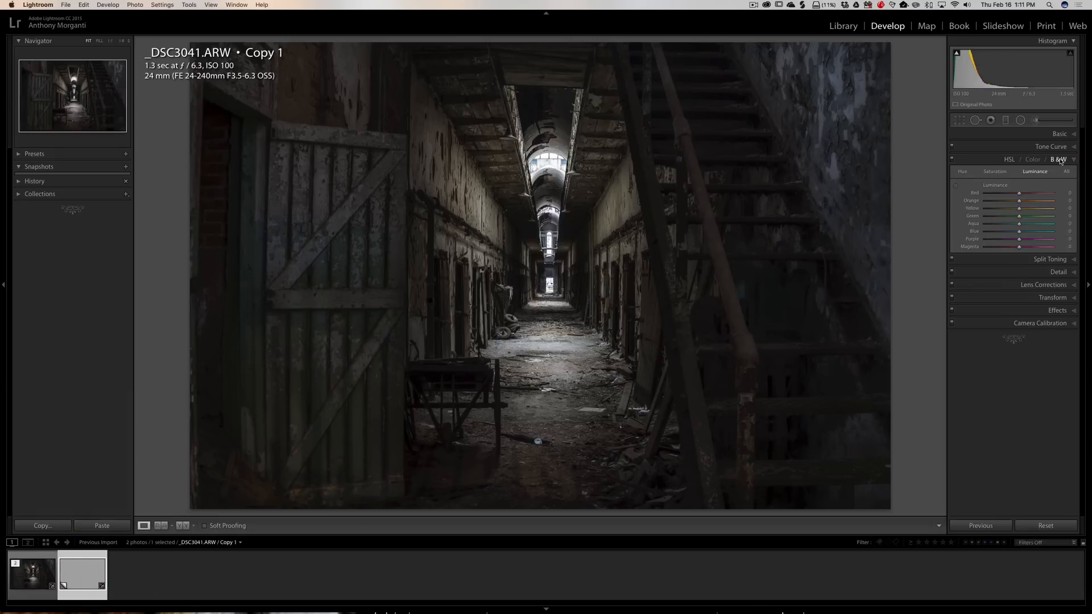
click(1059, 160)
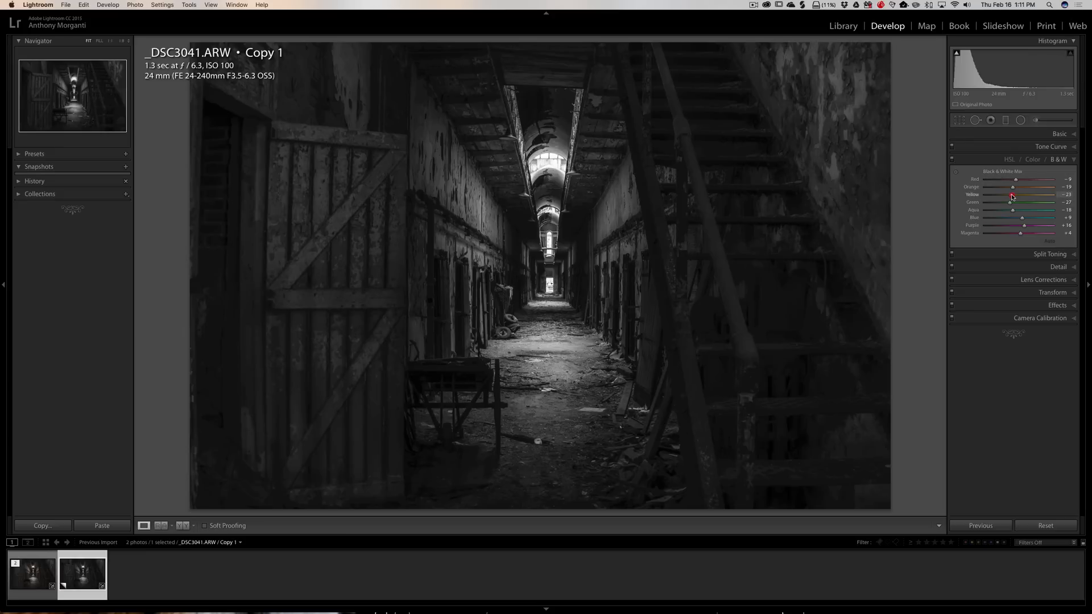
mouse_move(1012, 196)
mouse_down()
mouse_move(1041, 198)
mouse_move(1031, 198)
mouse_up()
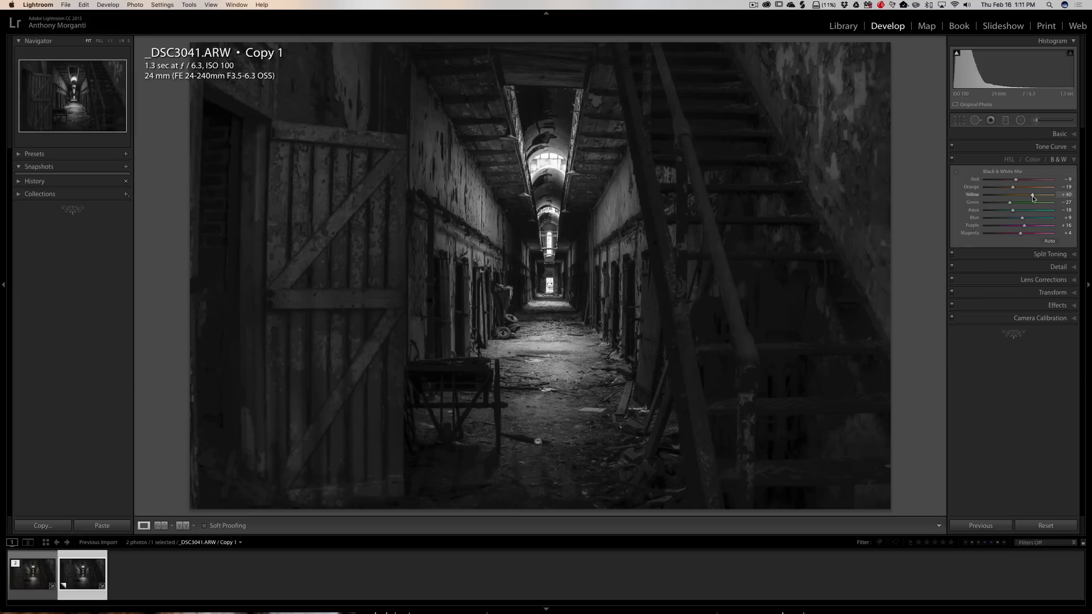
click(1074, 160)
Step: Compare the color photo with its black-and-white copy, and check the color version against its unedited Before state
click(30, 579)
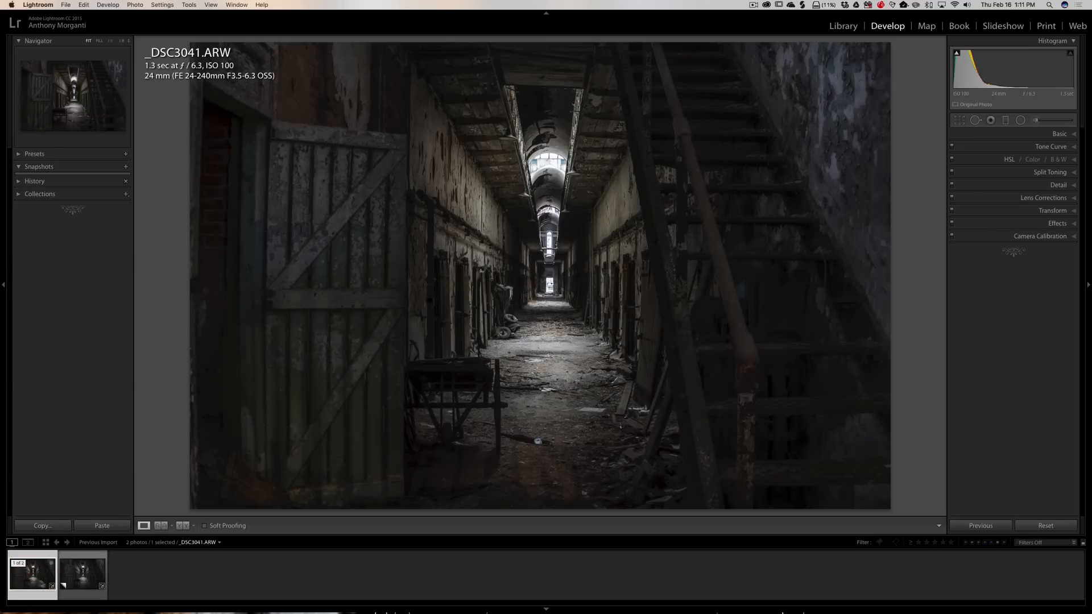
click(79, 582)
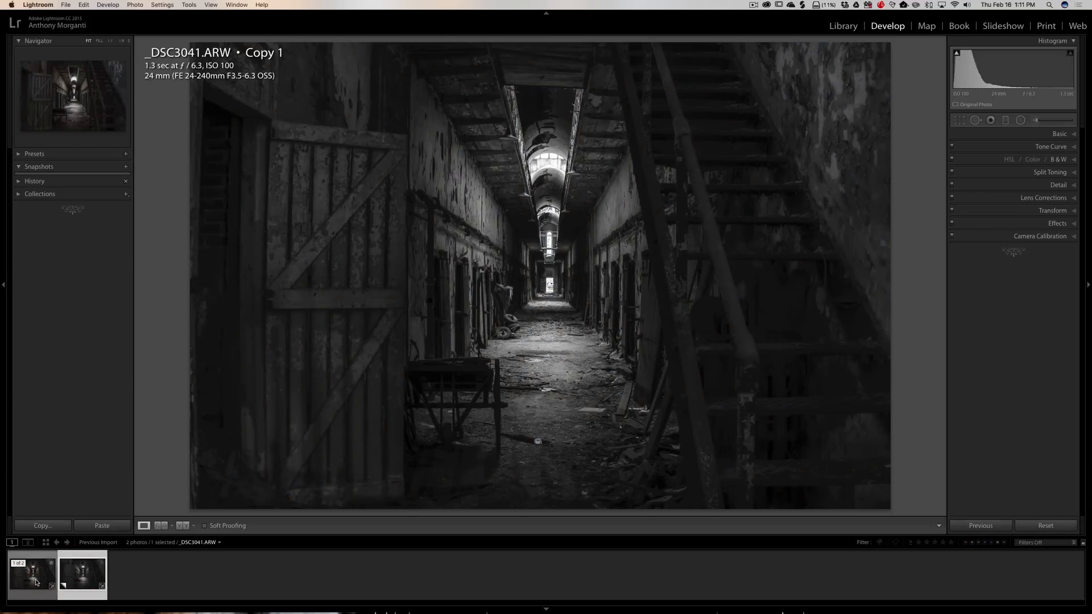
click(36, 582)
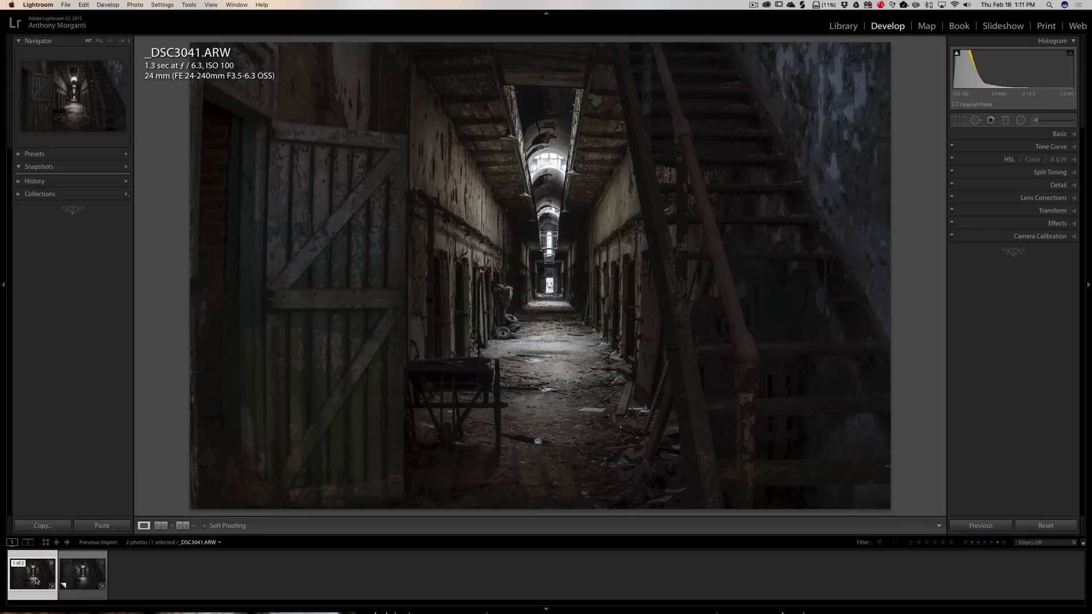
key(backslash)
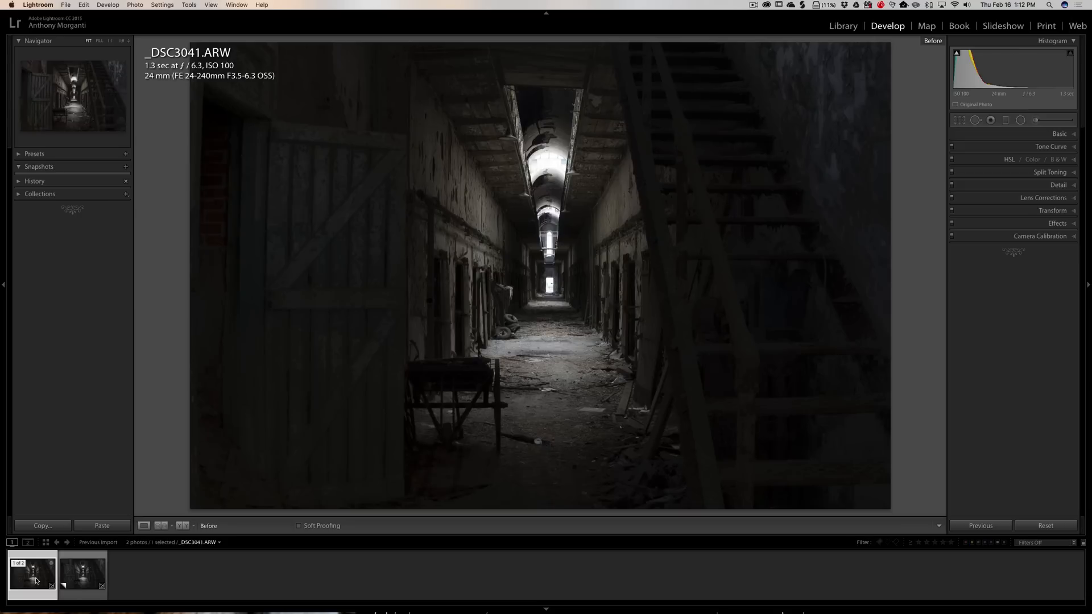
key(backslash)
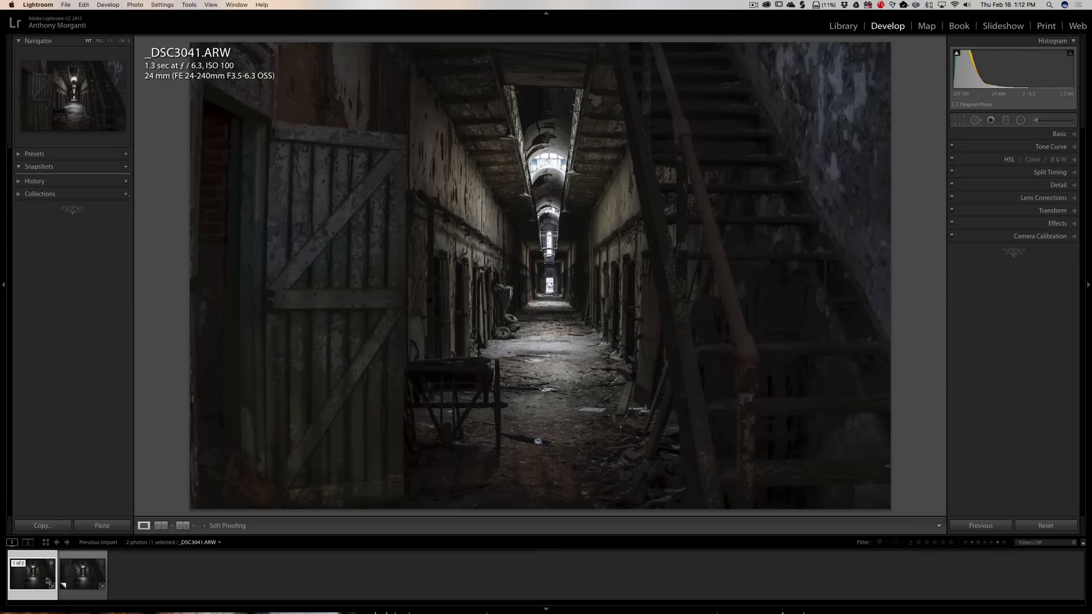
click(85, 579)
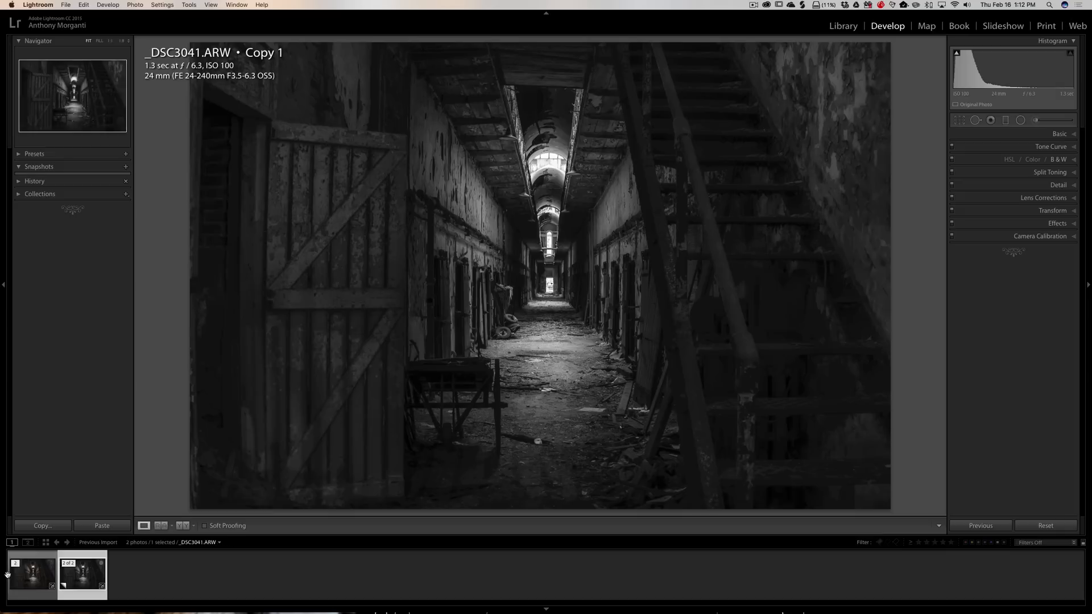
Step: Create a second virtual copy from the edited color photo and reset all its develop settings
click(31, 580)
right_click(32, 579)
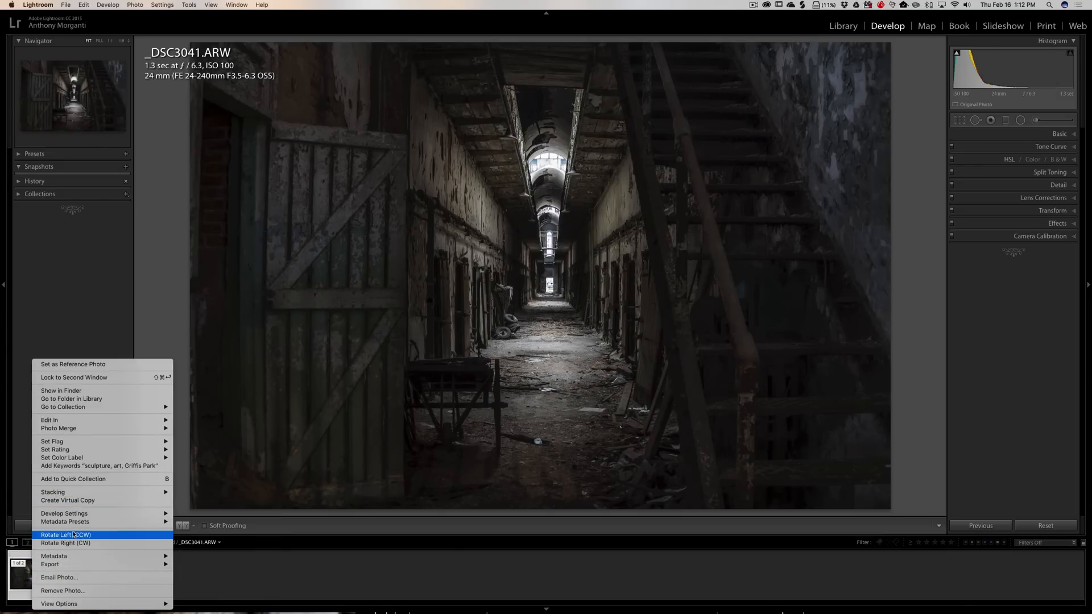
click(66, 502)
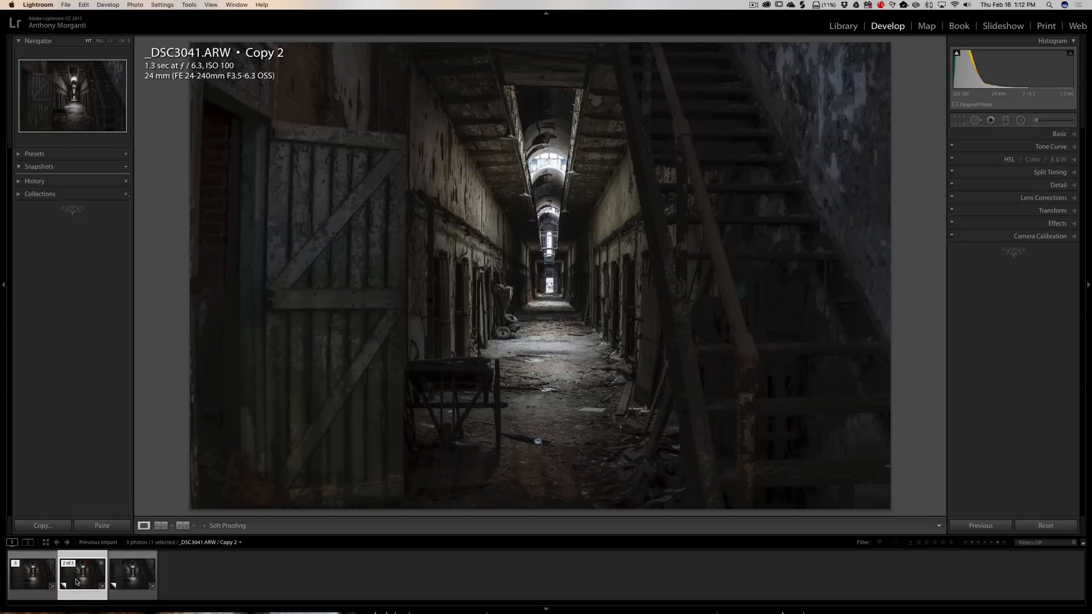
click(1045, 526)
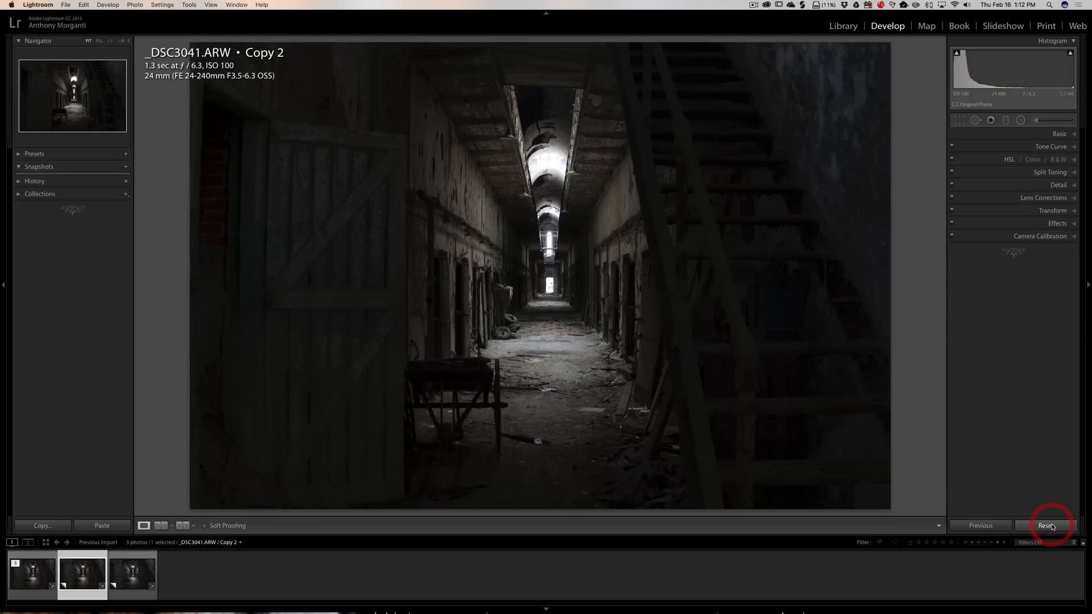
Step: Show the color edit and both virtual copies side by side in the Library's Survey view with the surrounding panels hidden
click(25, 579)
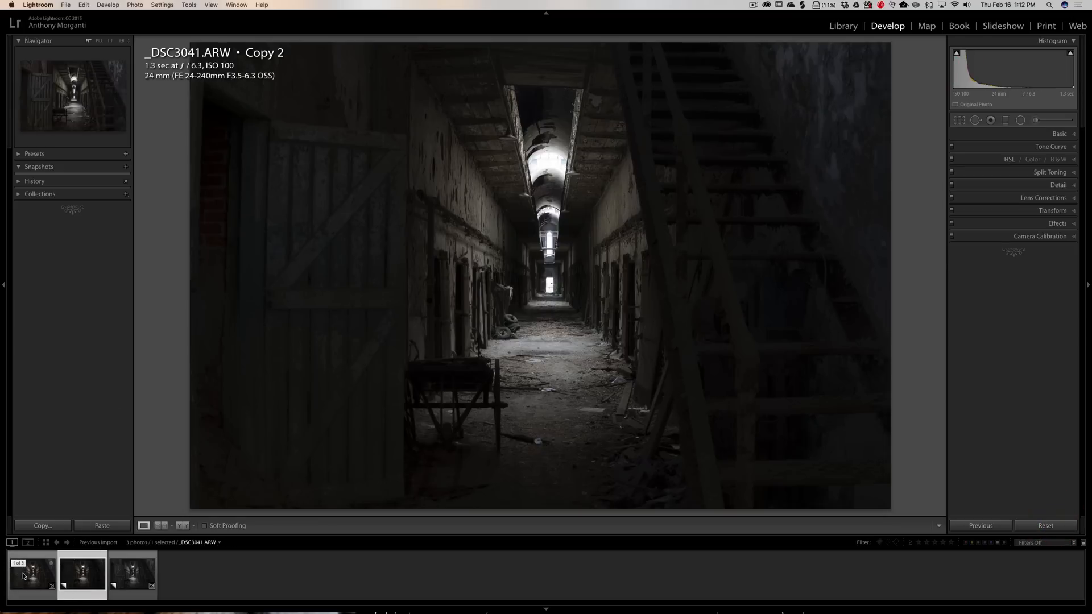
click(842, 26)
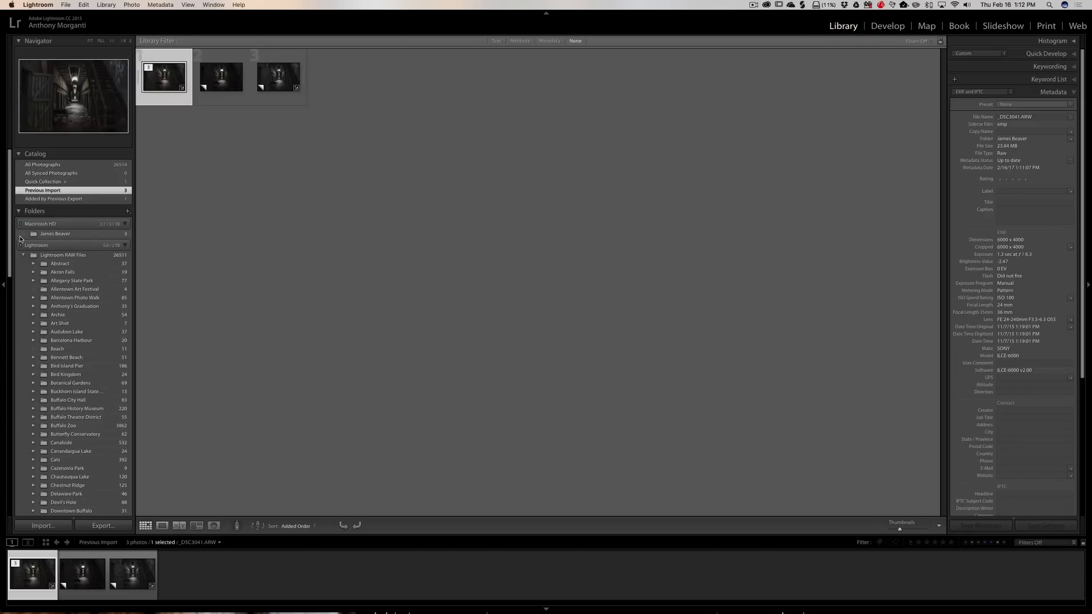
super+click(79, 580)
super+click(128, 577)
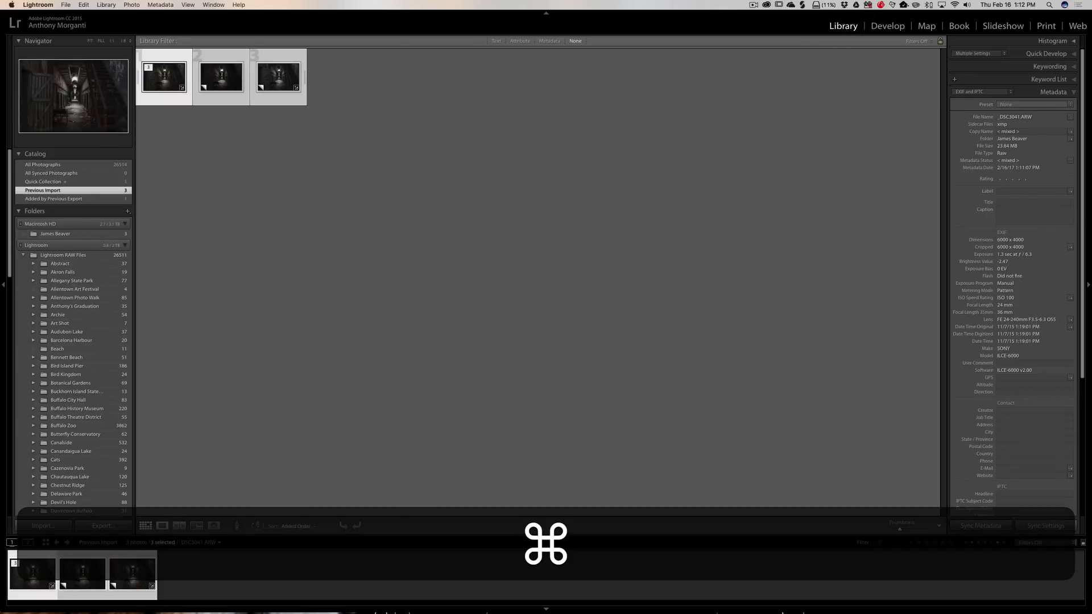
click(198, 525)
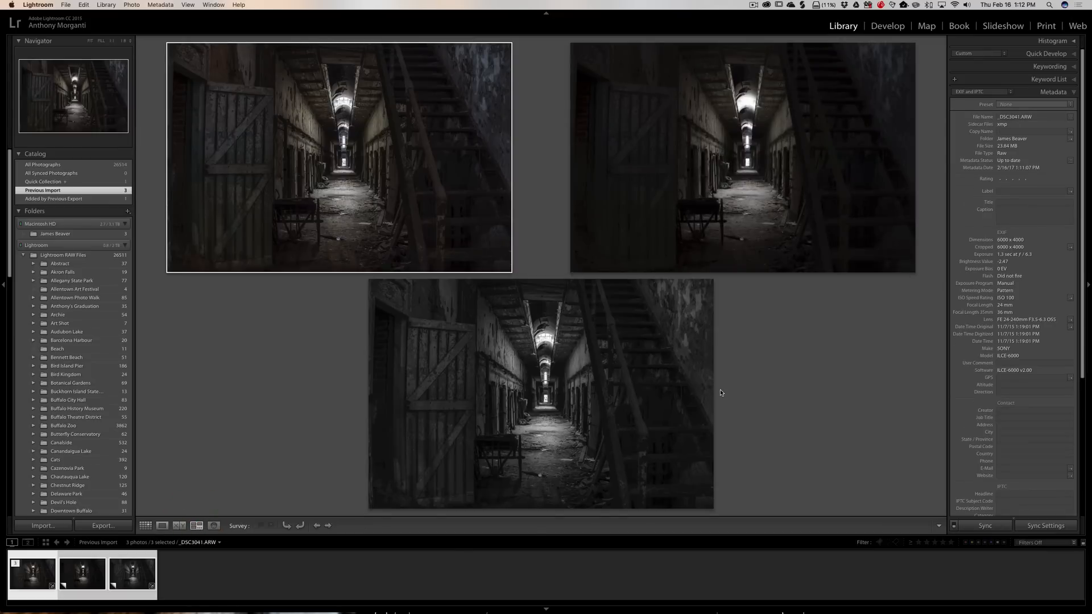
key(shift+Tab)
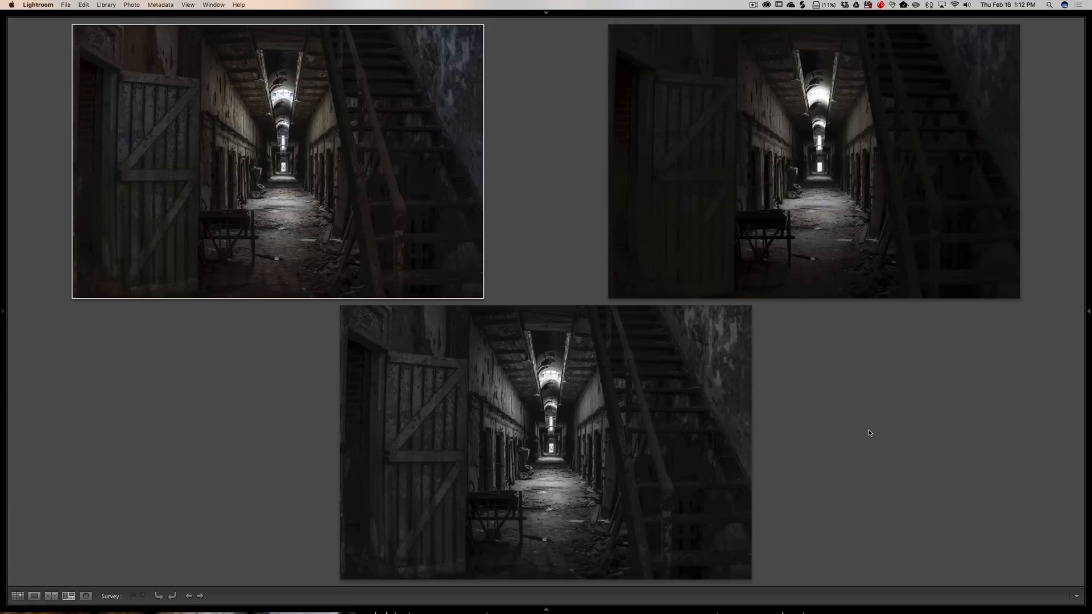